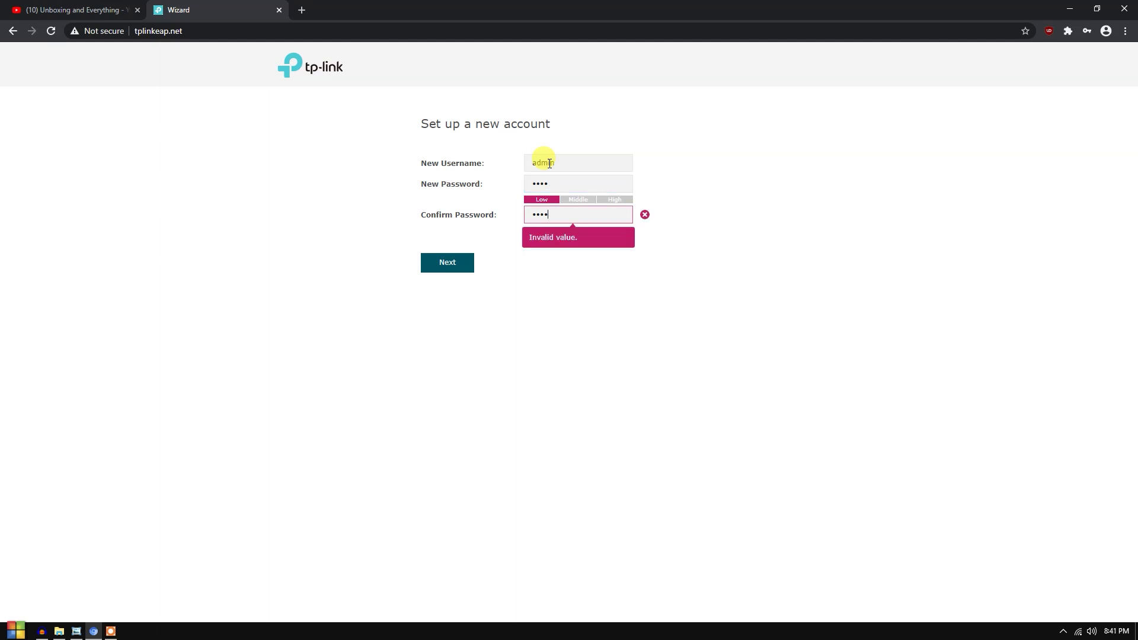
- Submit the new administrator account to reach Wireless Basic Settings
click(463, 261)
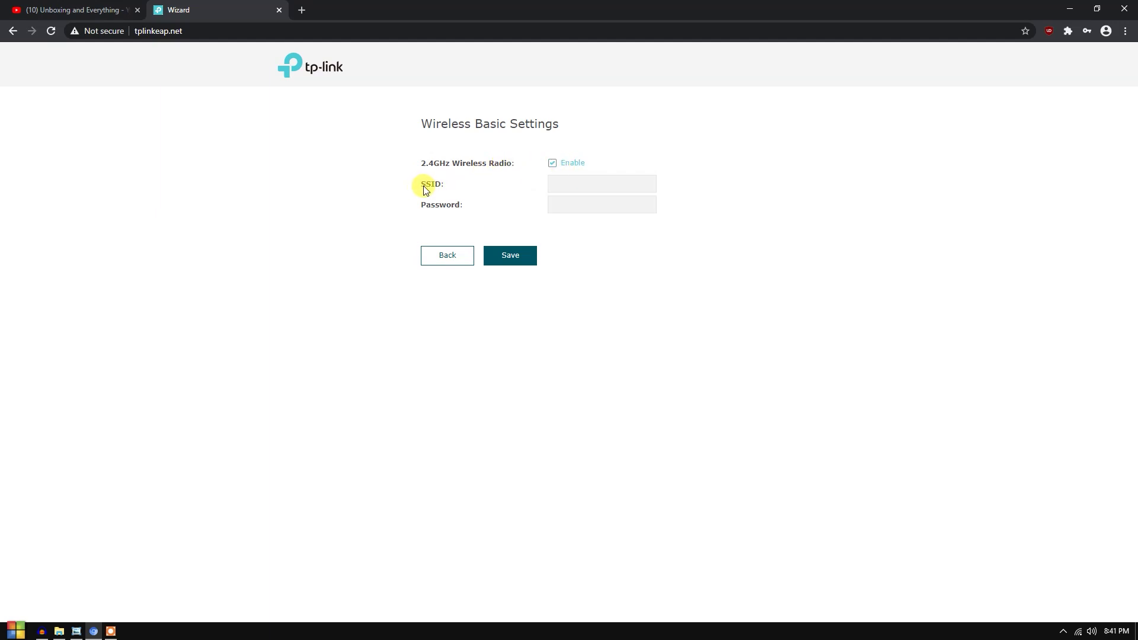
- Set the 2.4GHz SSID to 'PISOWIFI 123', enter a Wi-Fi password, and apply the settings
click(566, 184)
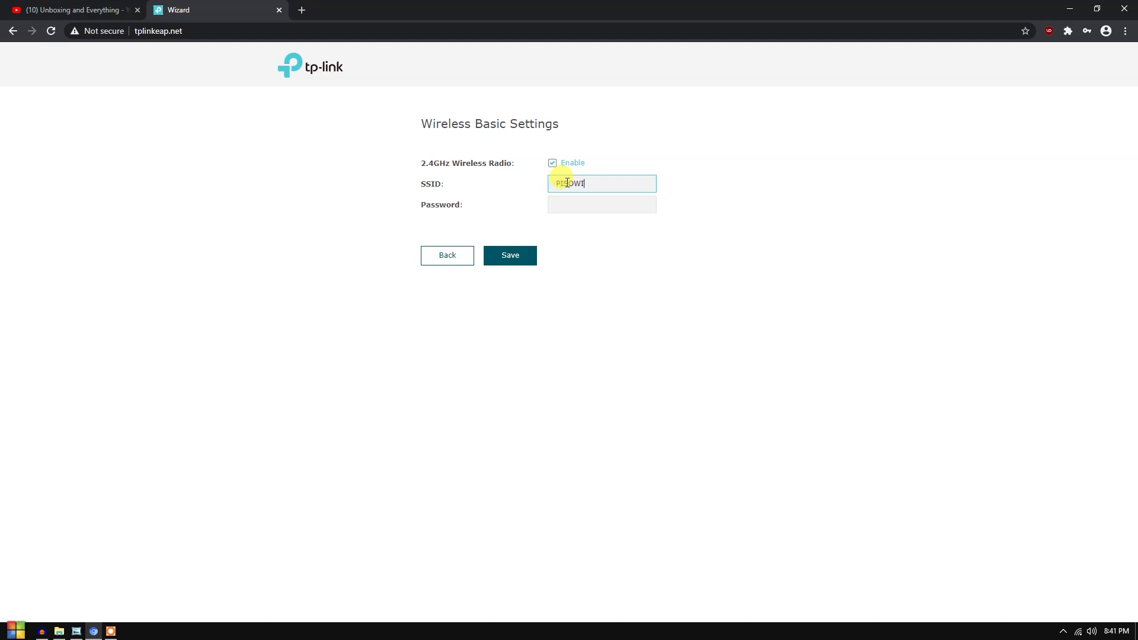
drag(556, 183, 616, 179)
click(619, 182)
click(566, 204)
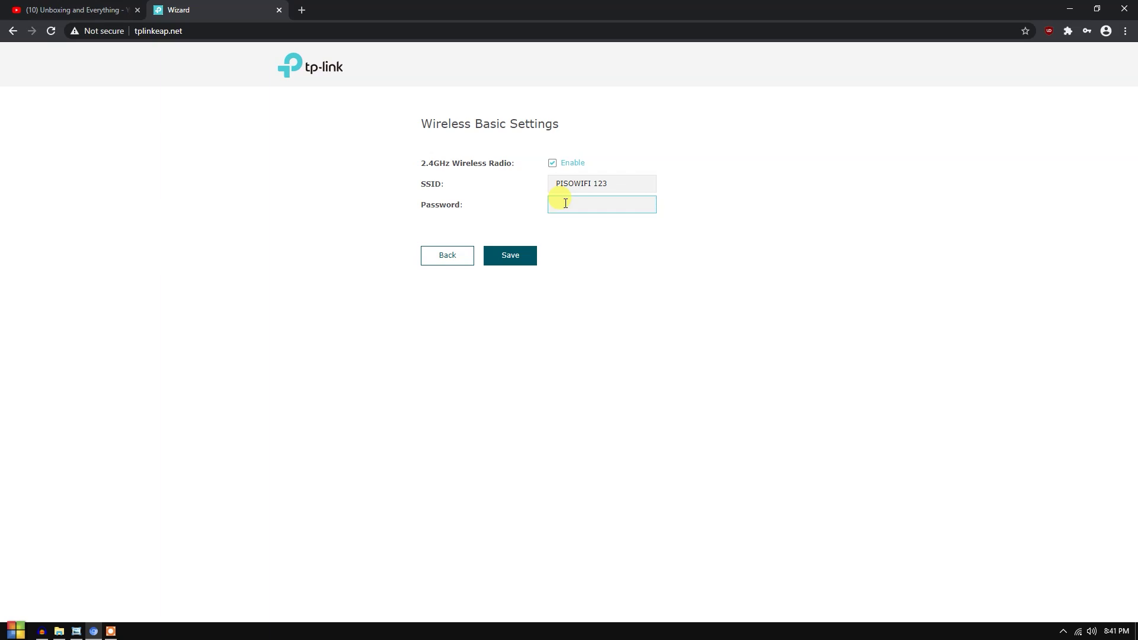
text(PASSWORD123)
key(Return)
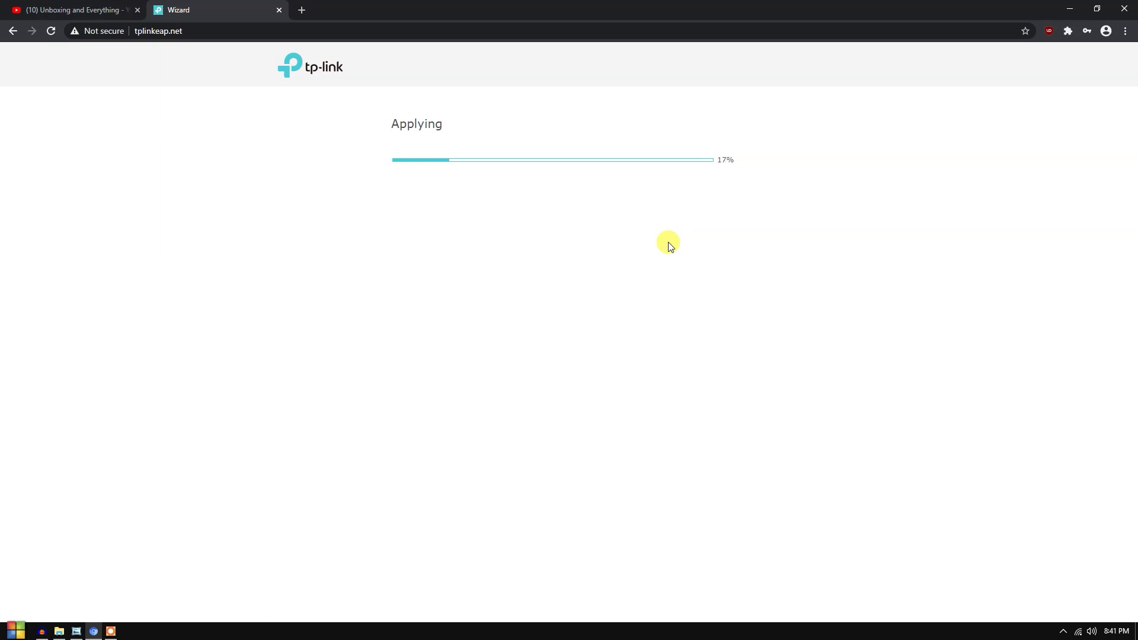
click(67, 8)
- Browse the Unboxing and Everything channel videos, then return to the wizard's Success page
drag(305, 261, 531, 256)
click(581, 271)
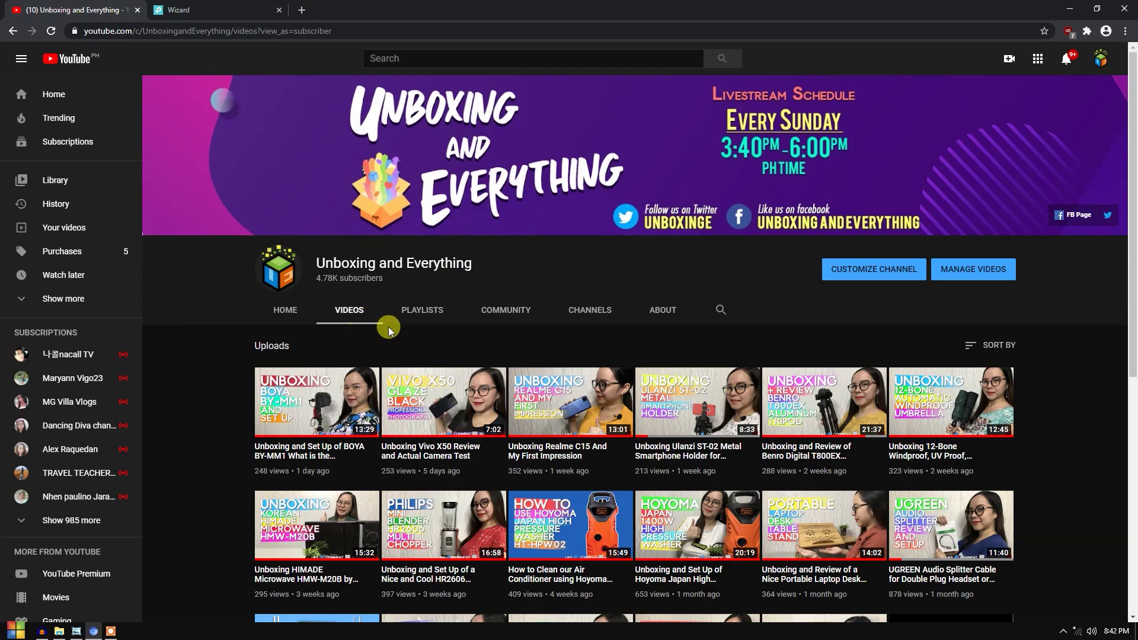
scroll(378, 326, down, 7)
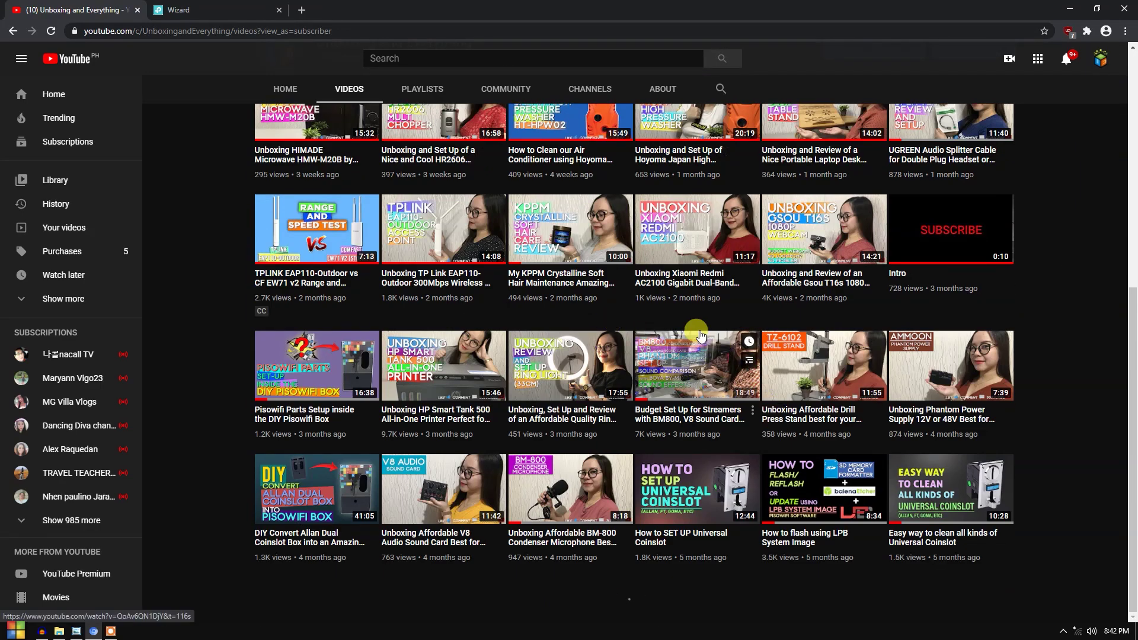
scroll(563, 268, up, 7)
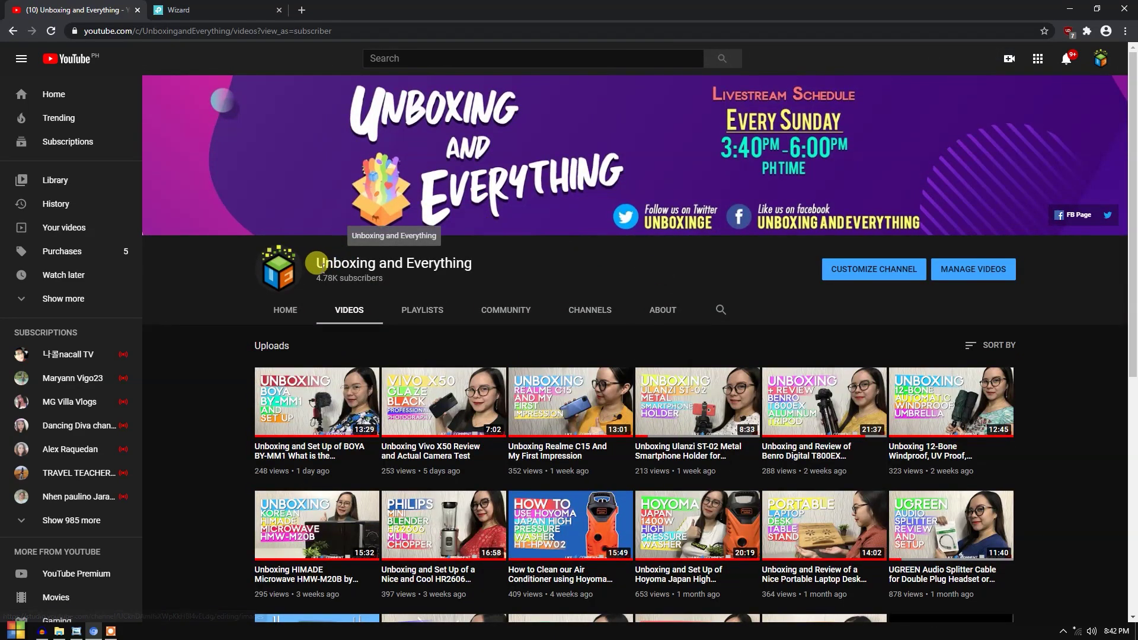
drag(316, 263, 475, 261)
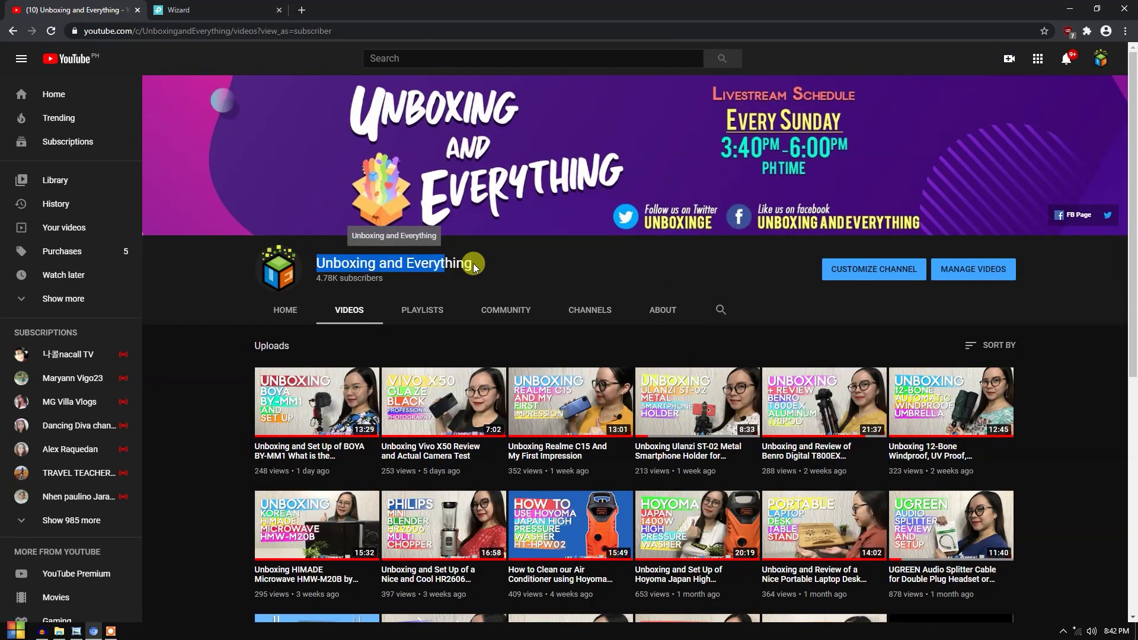
click(247, 9)
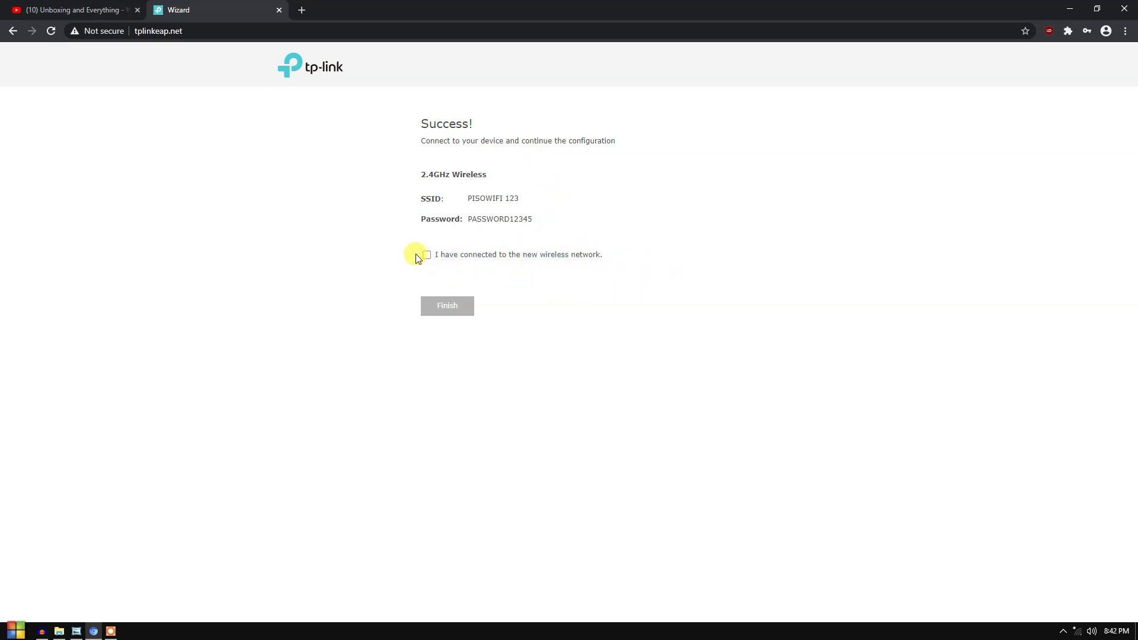
- Connect the laptop to PISOWIFI 123 from the Windows Wi-Fi flyout, entering its security key
click(1077, 633)
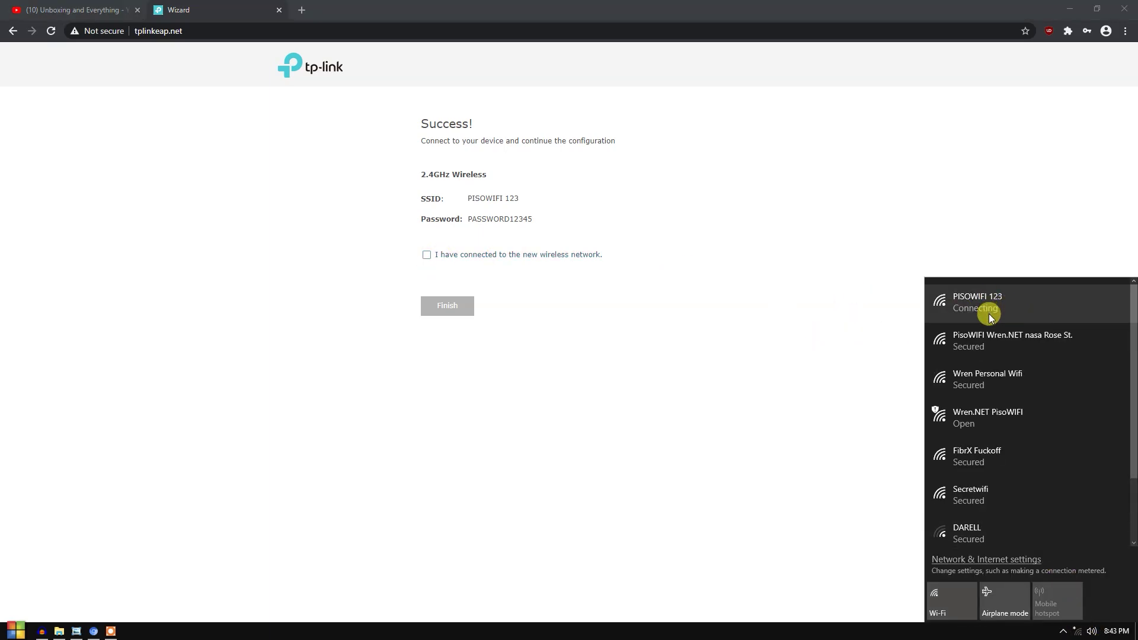
click(473, 199)
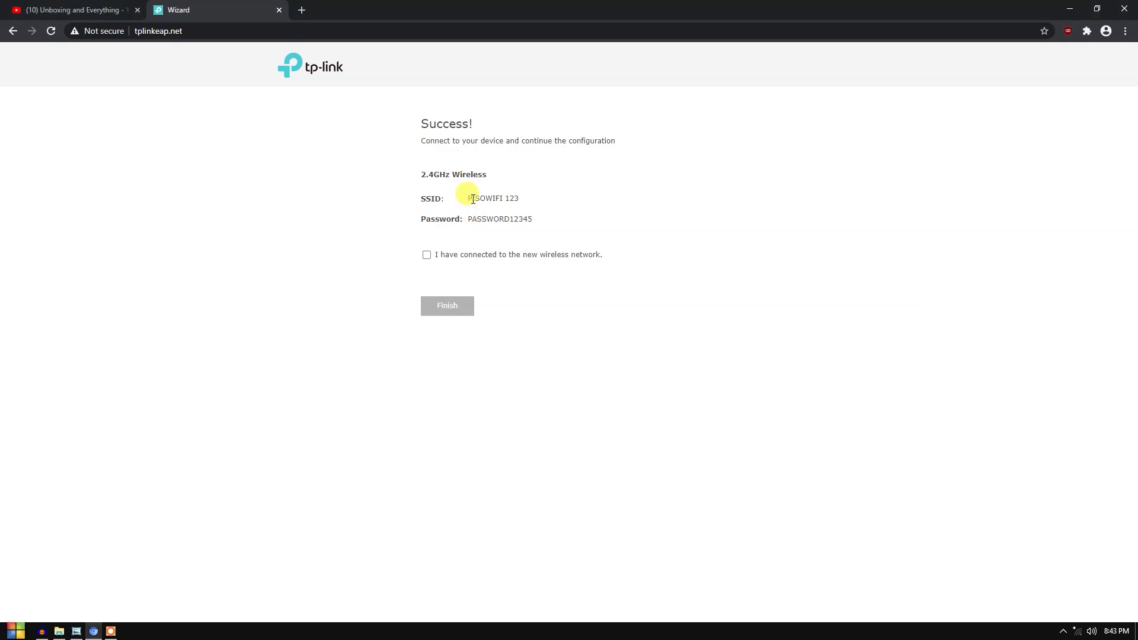
drag(473, 199, 555, 191)
click(1077, 632)
click(1026, 310)
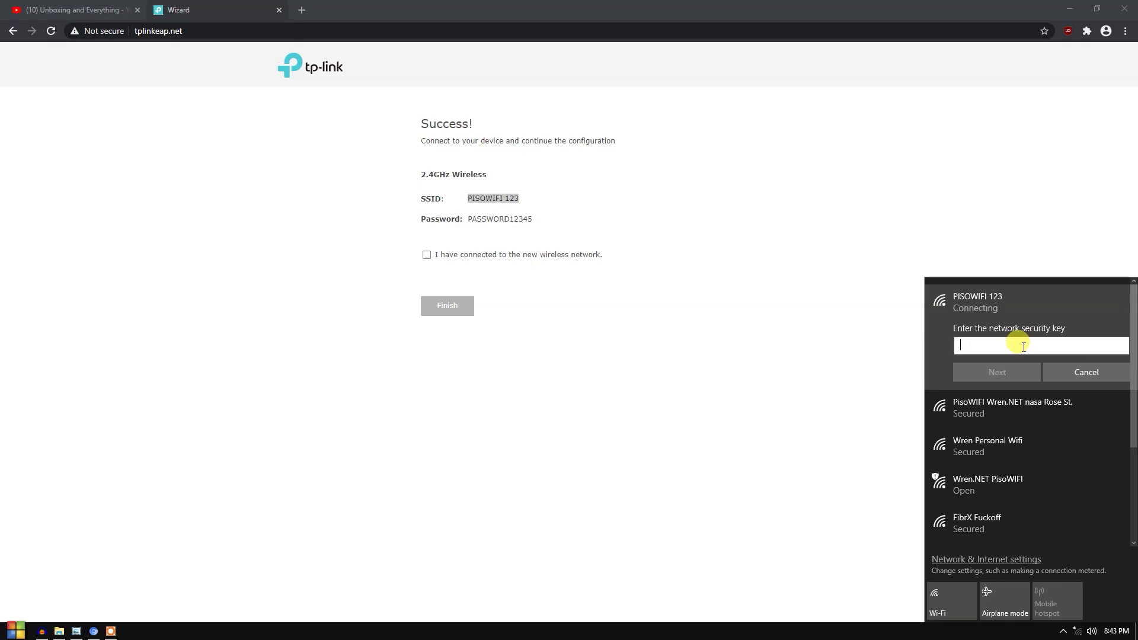
text(PA)
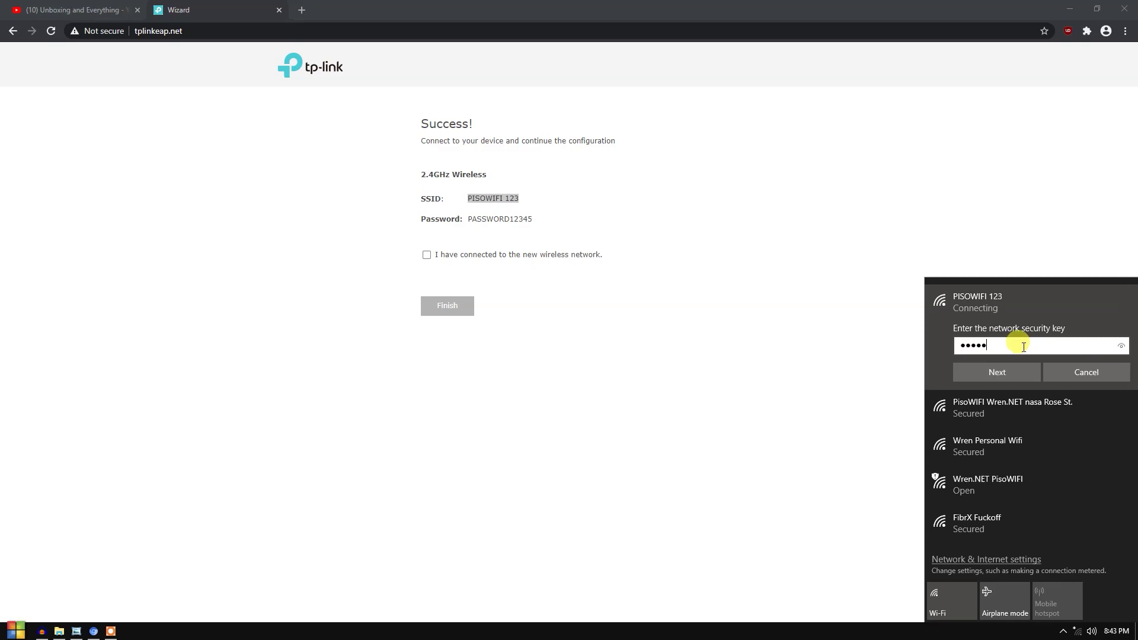
key(Return)
- Complete joining the network, confirm the connection, and finish the setup wizard
click(876, 381)
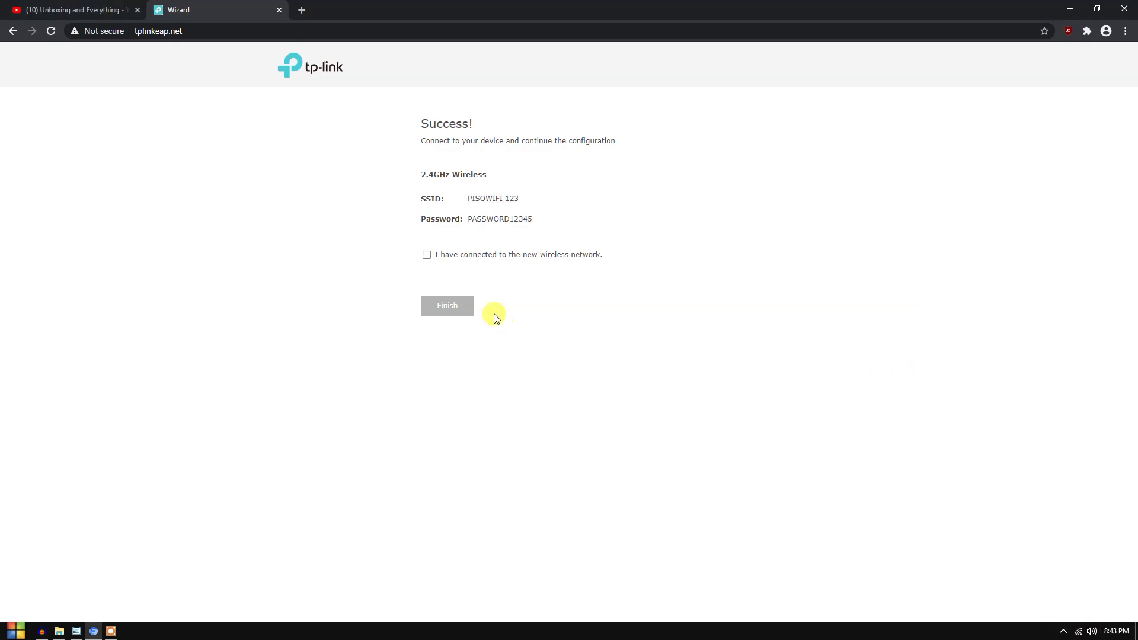
click(427, 255)
click(449, 305)
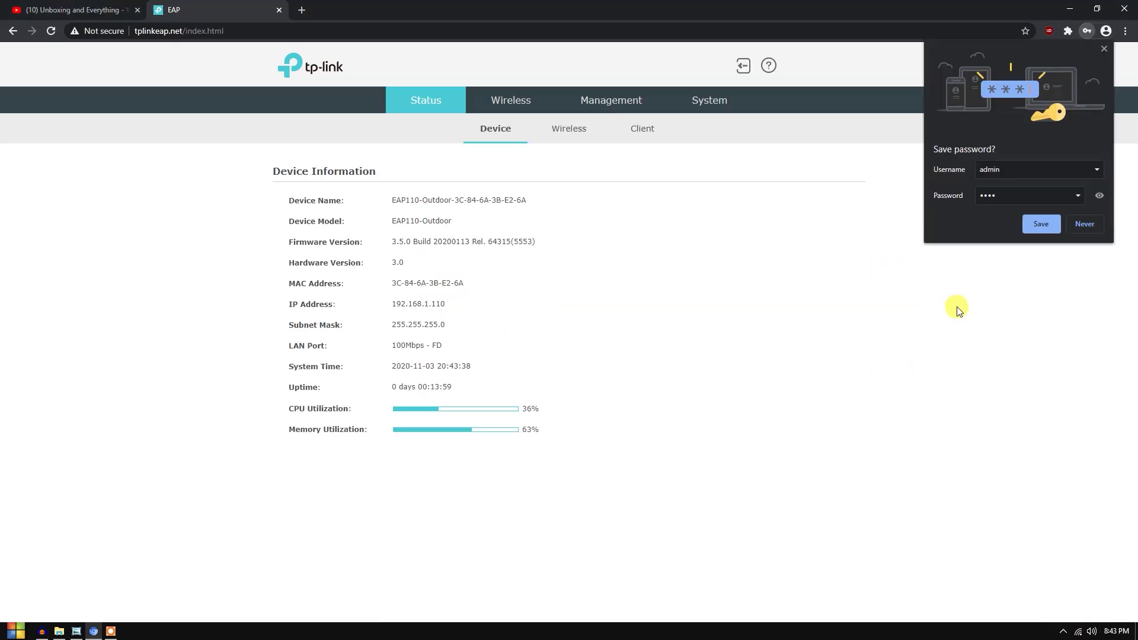
- Dismiss Chrome's save-password prompt and review the EAP110-Outdoor model on Device Information
click(1104, 50)
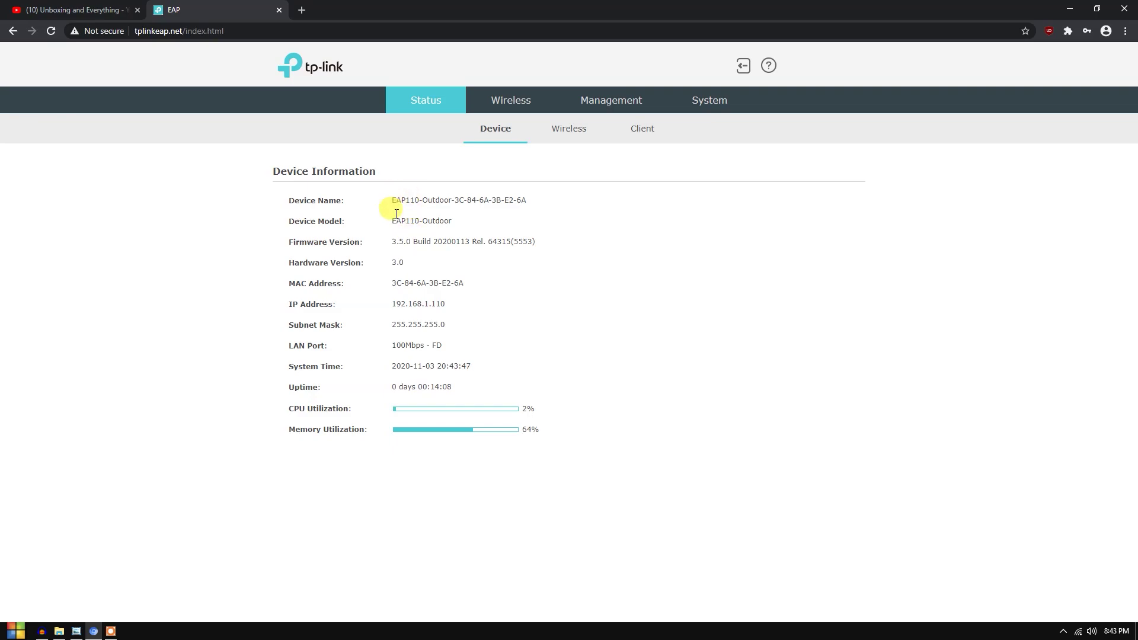
drag(394, 221, 473, 214)
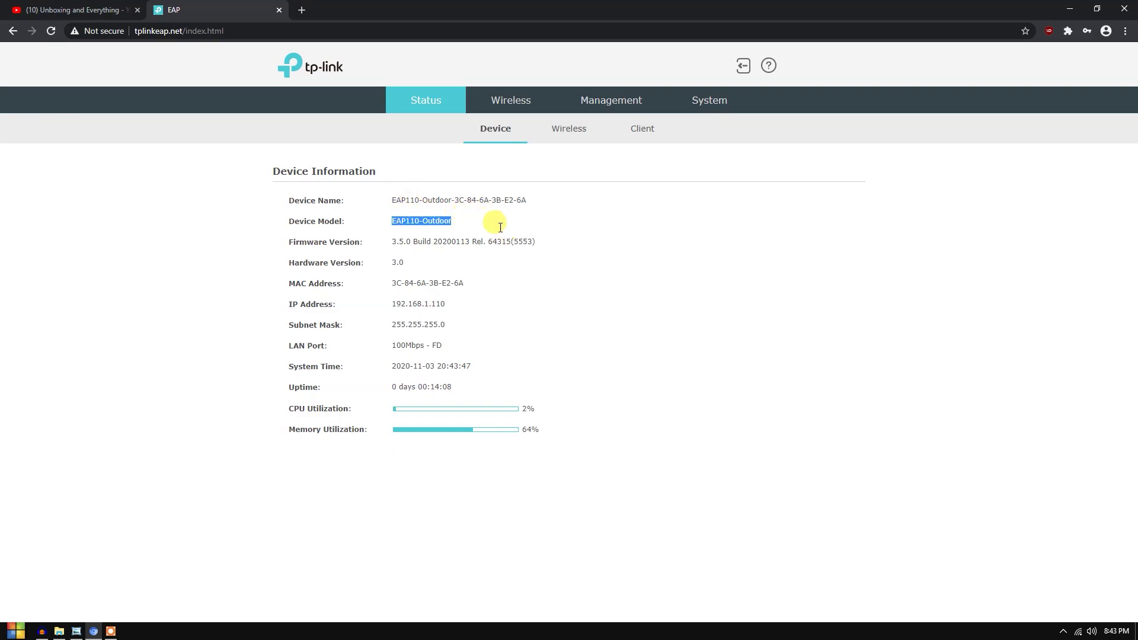
click(424, 233)
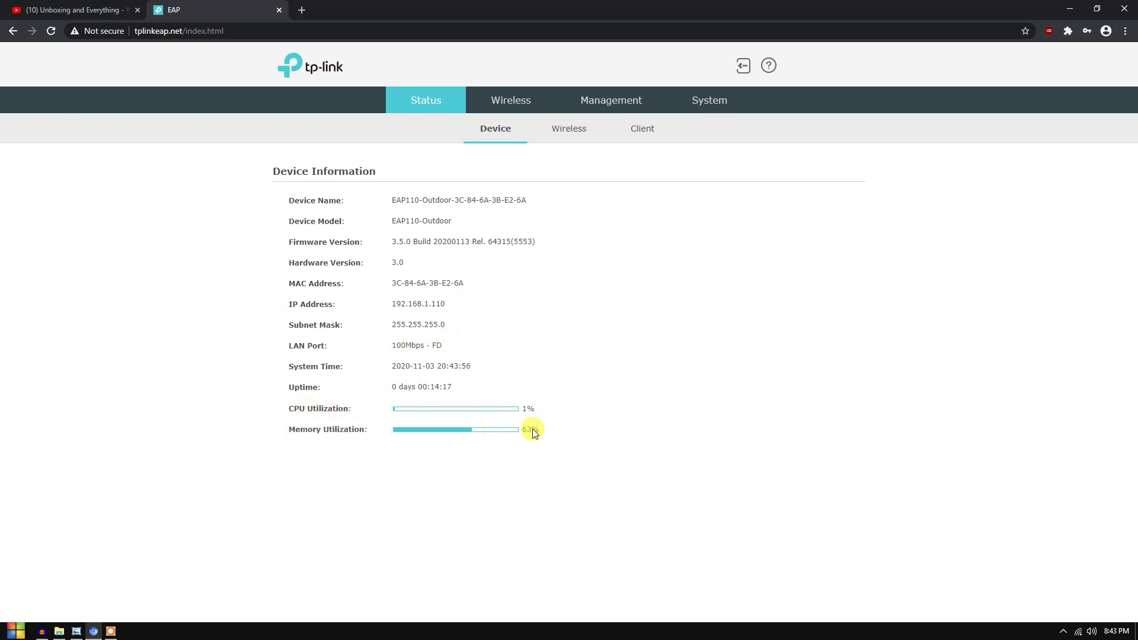
- Review wireless status (300.0Mbps max TX rate) and connected clients, then go to Wireless settings
click(576, 142)
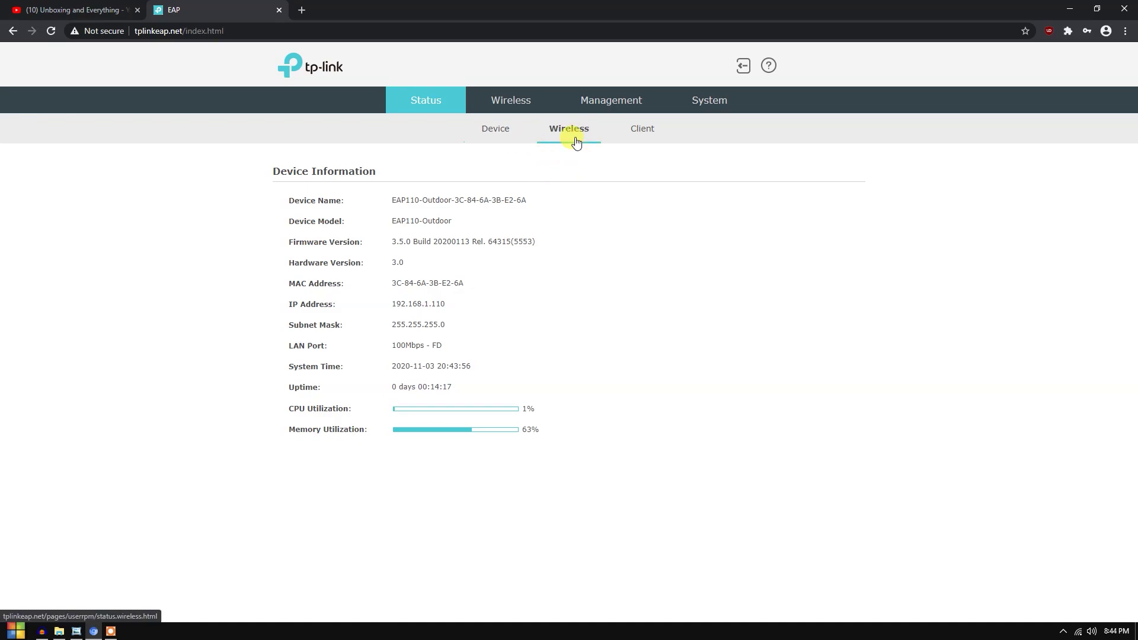
scroll(583, 302, down, 2)
scroll(577, 333, up, 2)
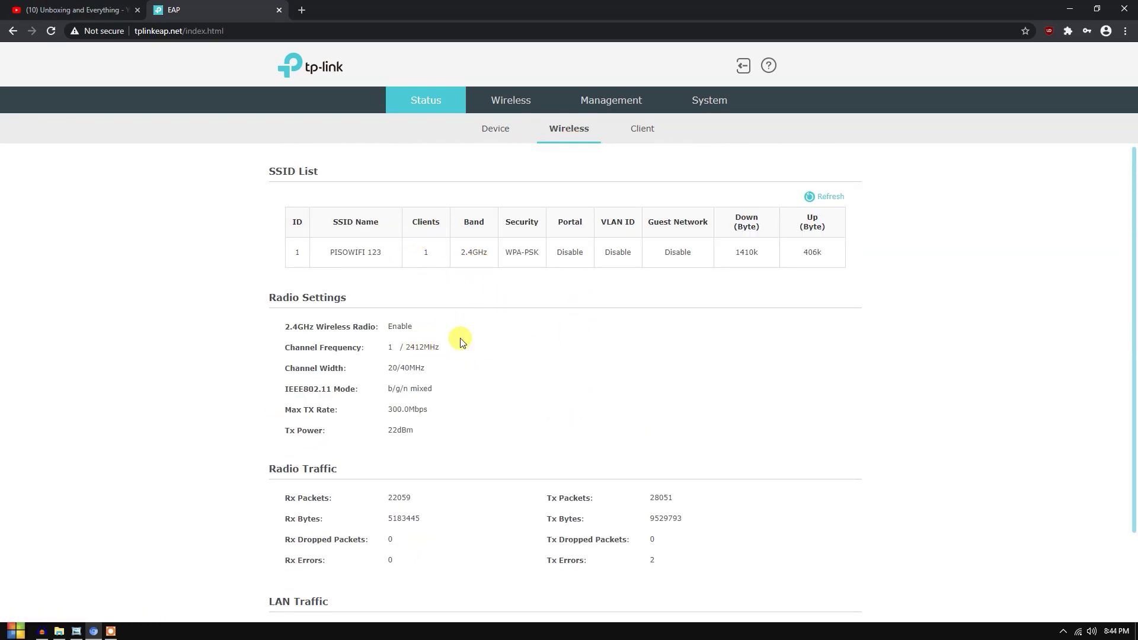
scroll(462, 342, down, 2)
scroll(516, 333, up, 2)
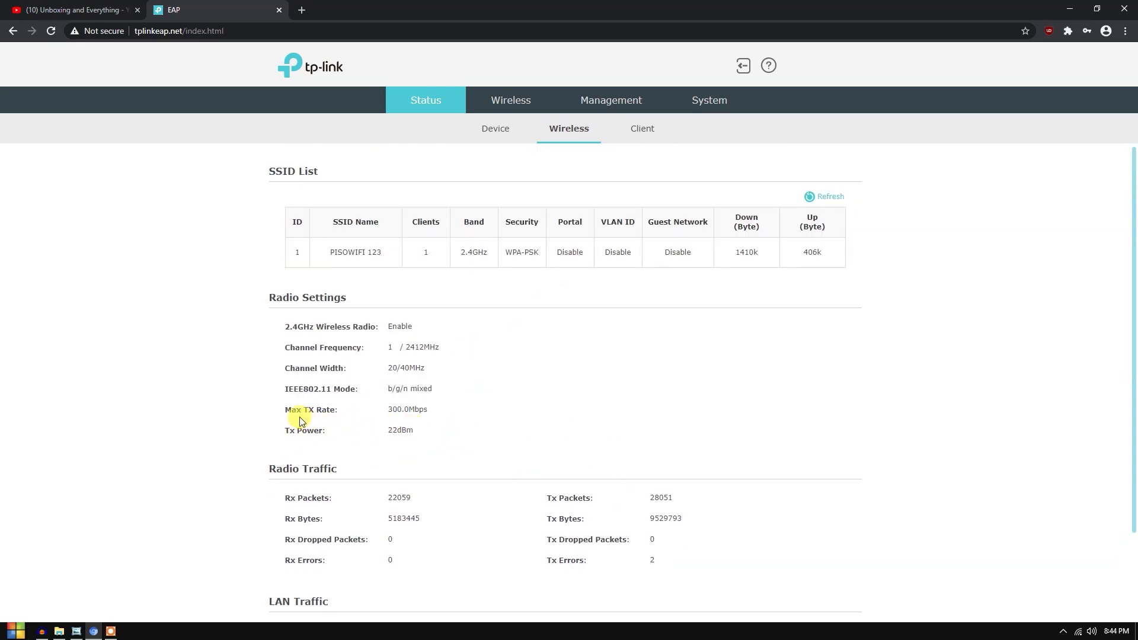
drag(384, 409, 486, 409)
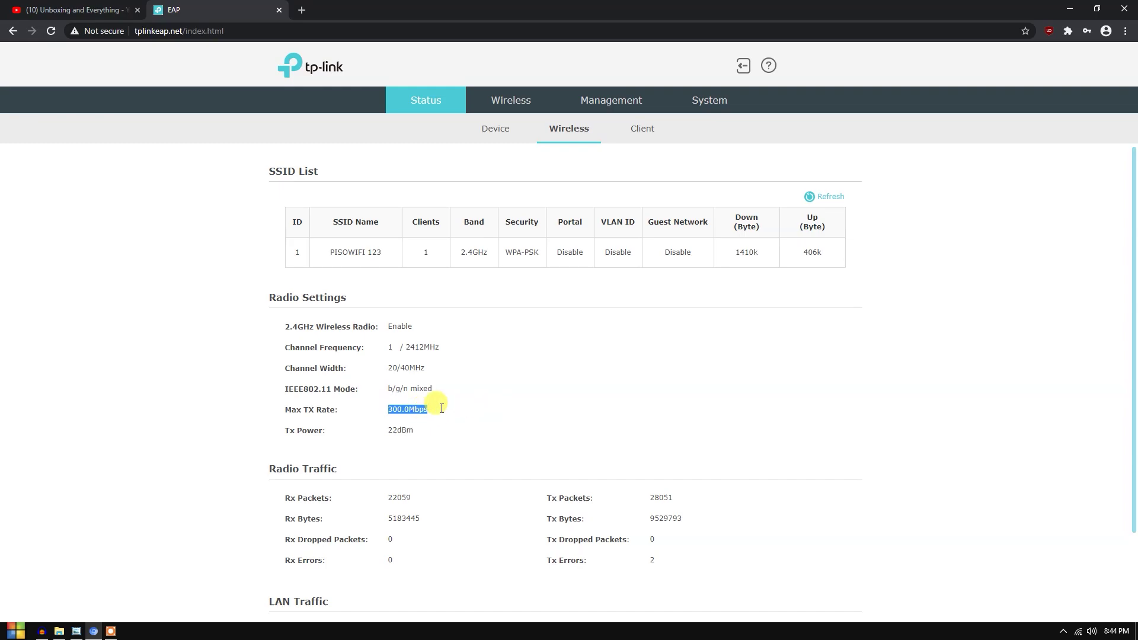
click(373, 382)
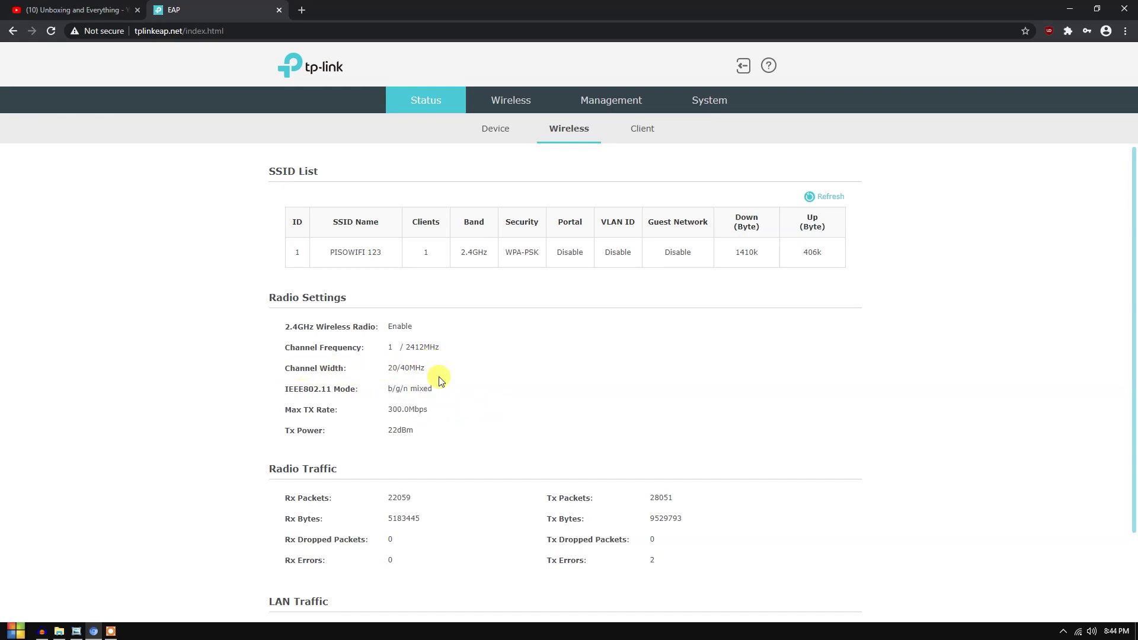
click(642, 128)
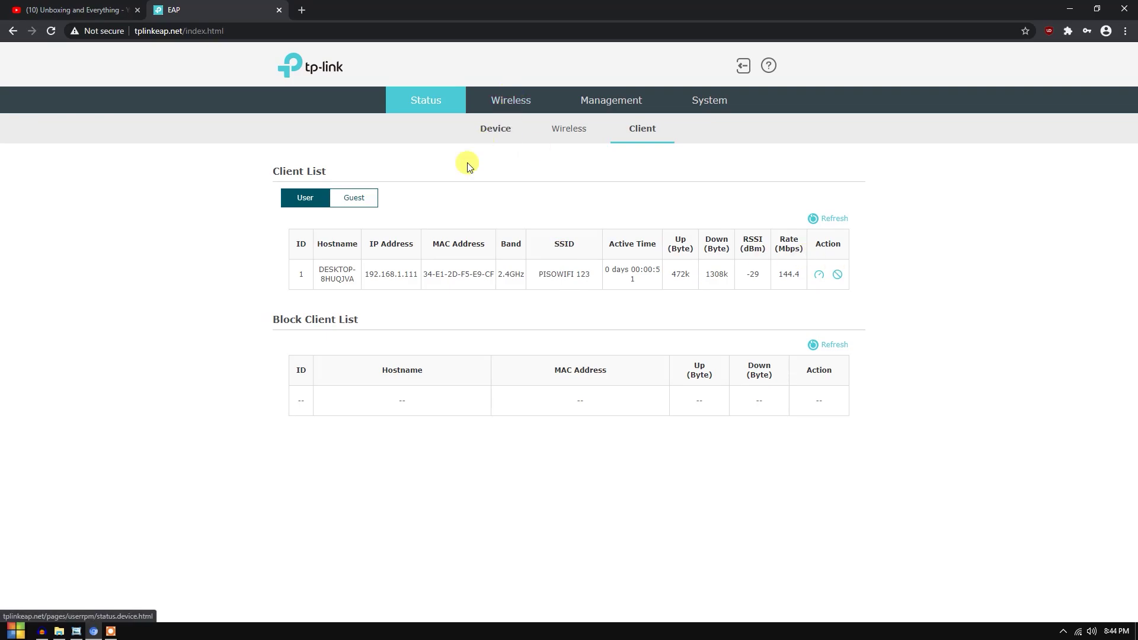
click(510, 101)
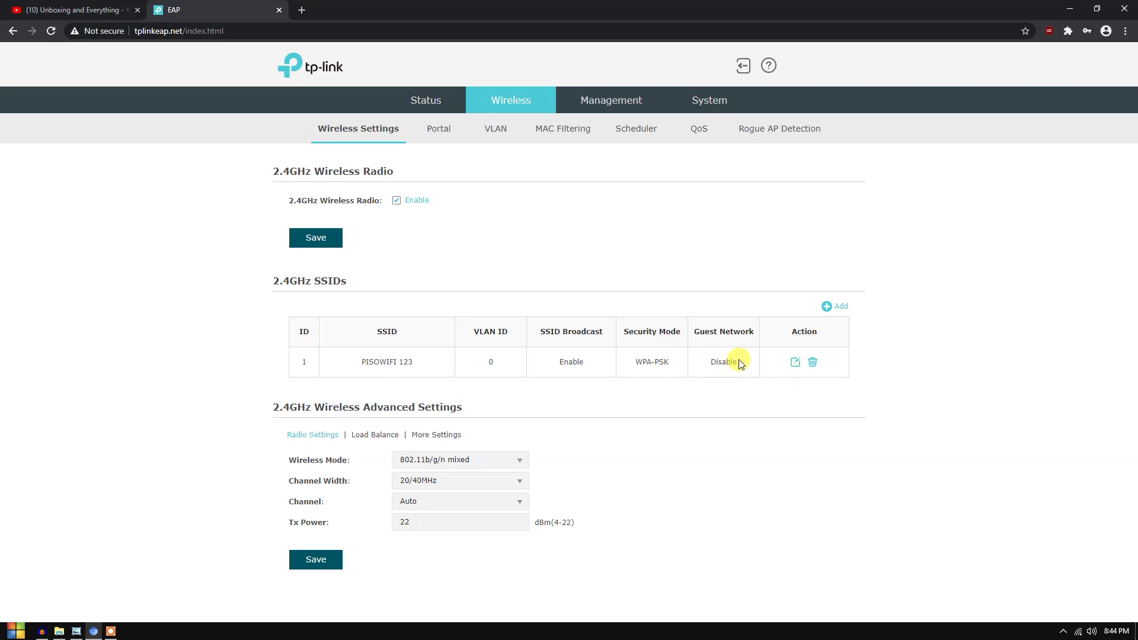
- Edit the PISOWIFI 123 SSID, set Security Mode to None, and confirm with OK
click(795, 363)
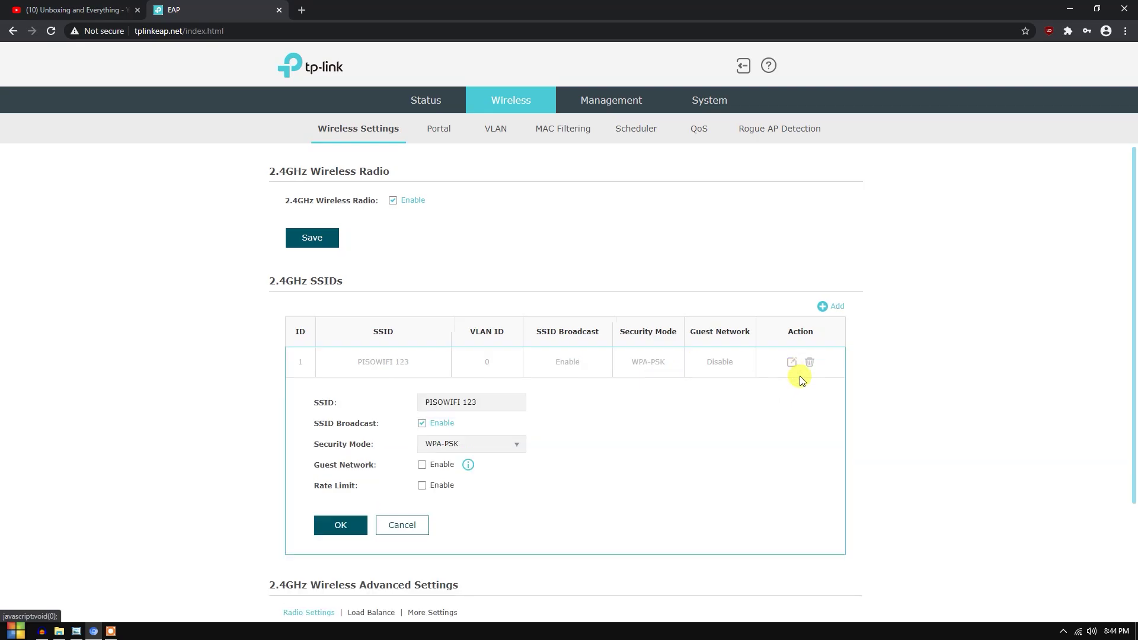
scroll(592, 386, down, 2)
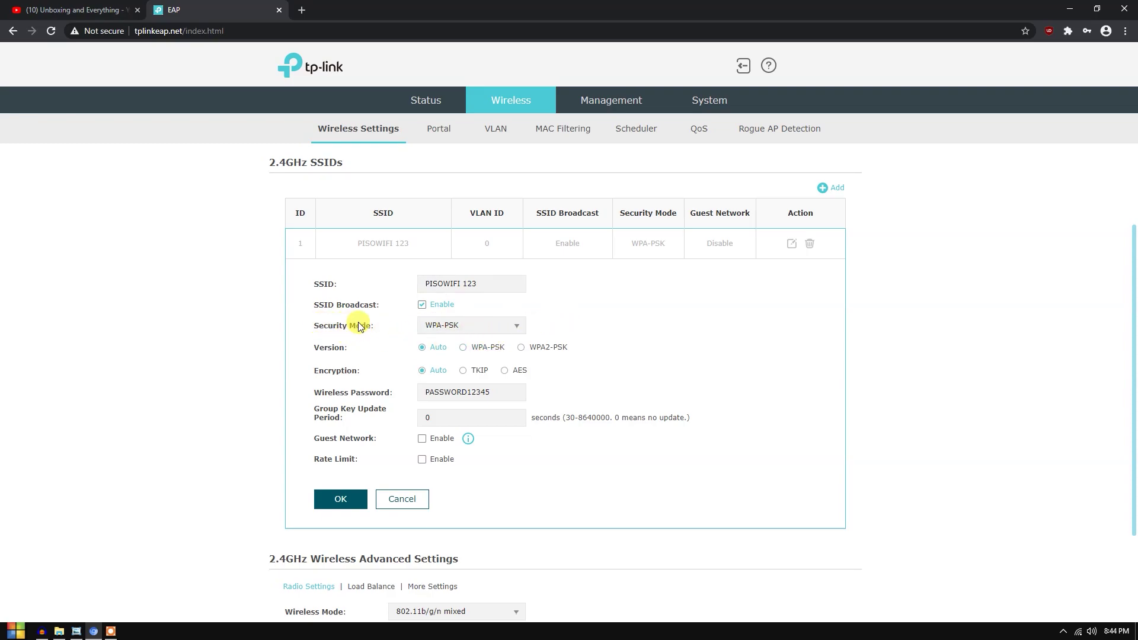
click(446, 325)
click(442, 352)
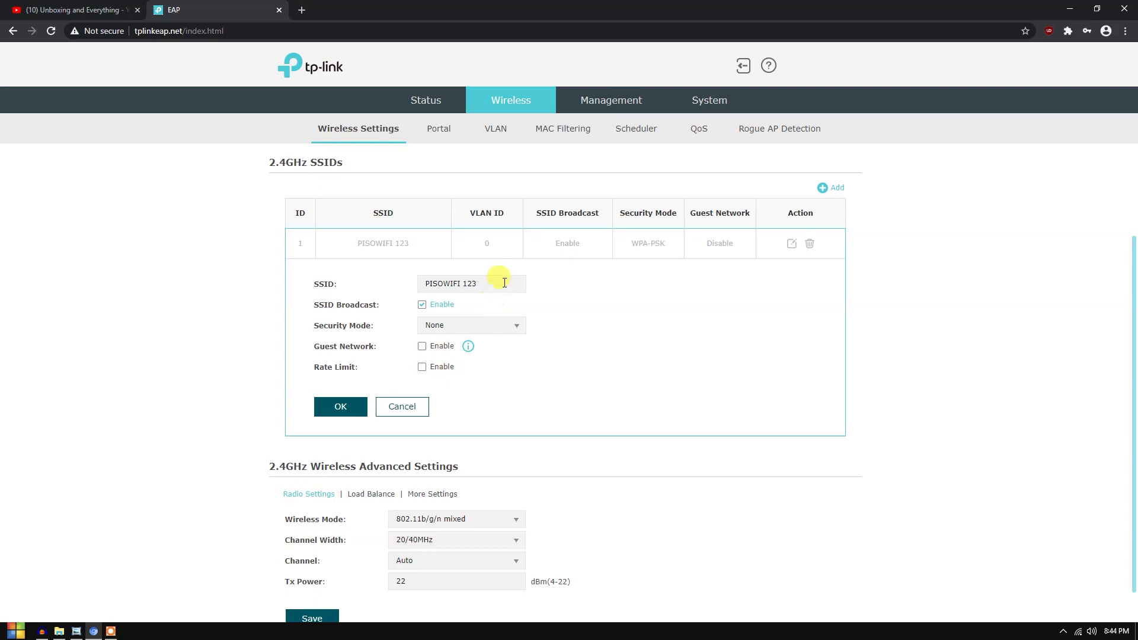
click(349, 409)
scroll(599, 377, up, 1)
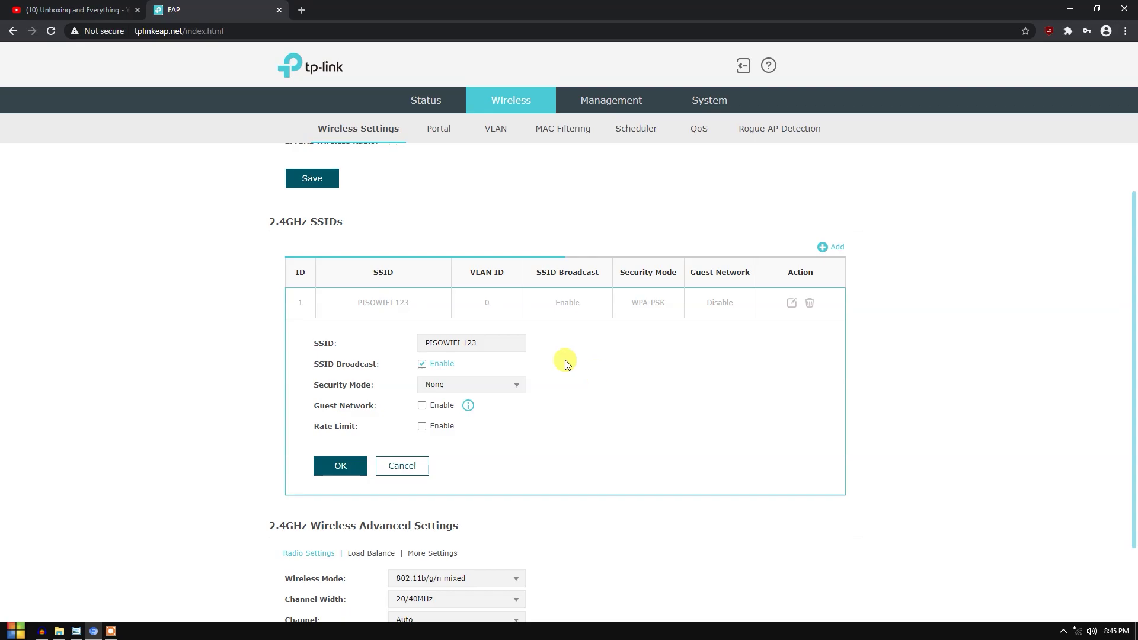
scroll(593, 364, down, 2)
scroll(569, 415, up, 3)
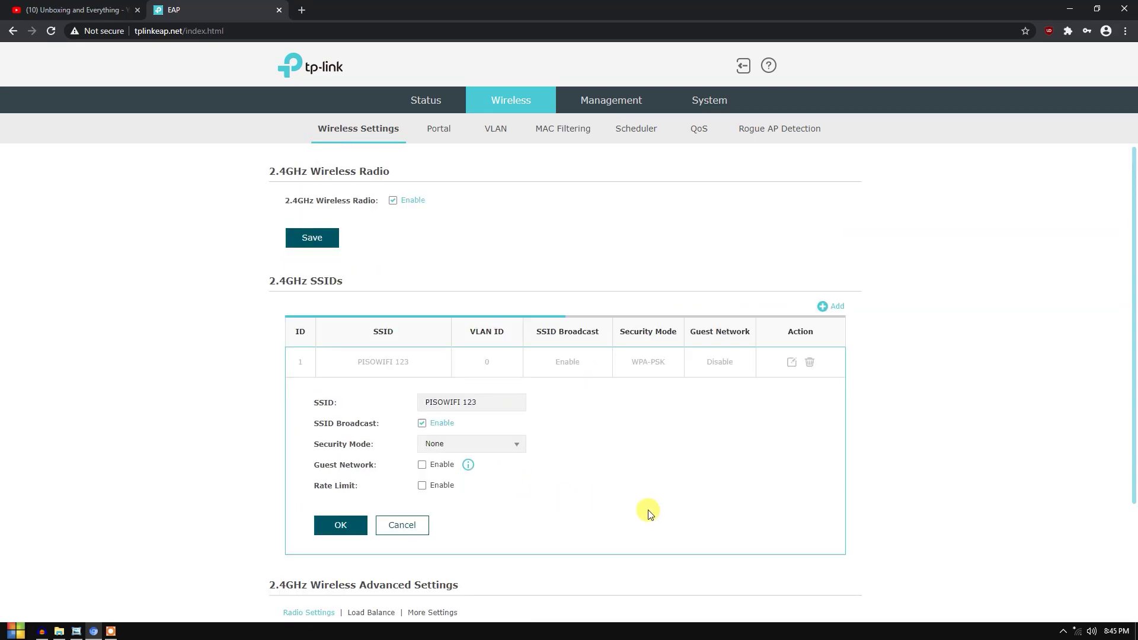
scroll(706, 433, down, 1)
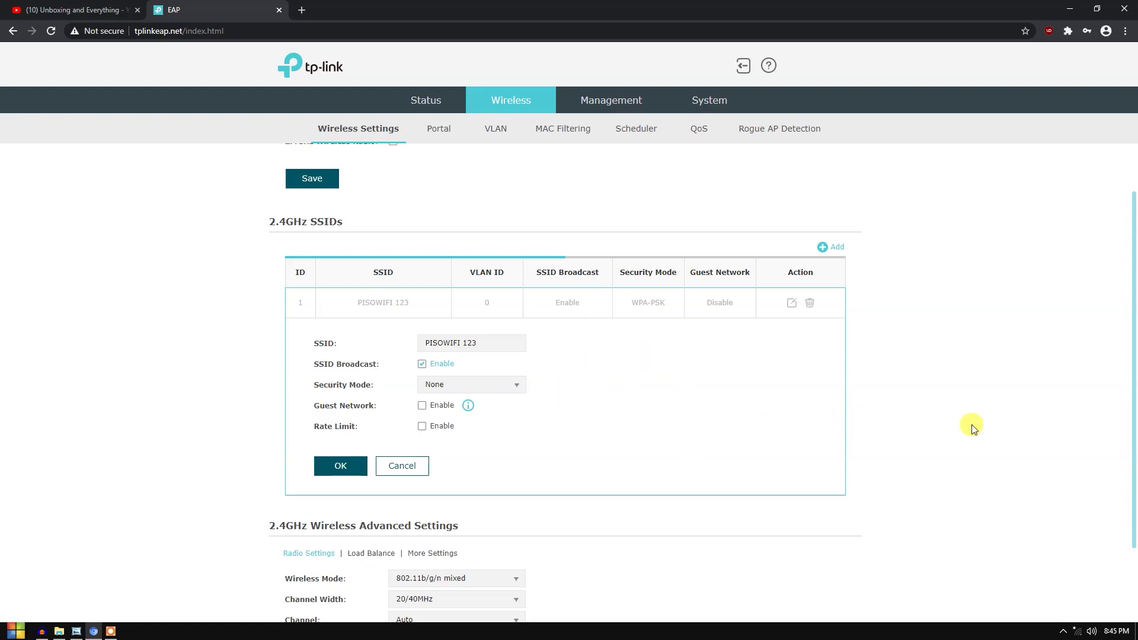
- Reconnect the laptop to the open PISOWIFI 123 network from the Windows Wi-Fi flyout
click(1079, 635)
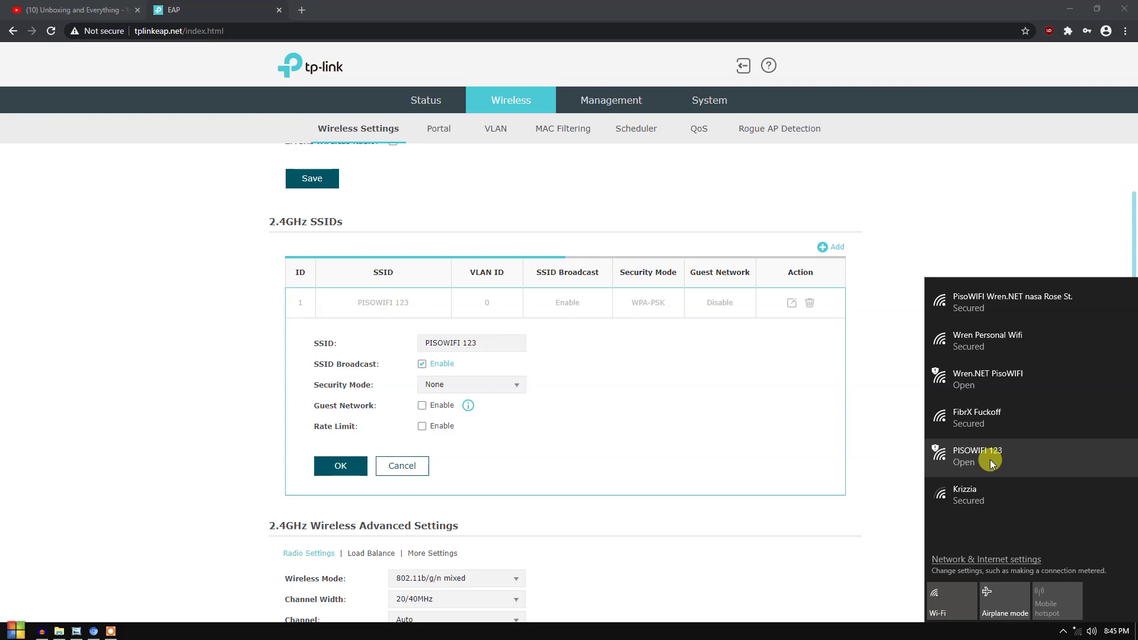
click(991, 464)
click(1087, 525)
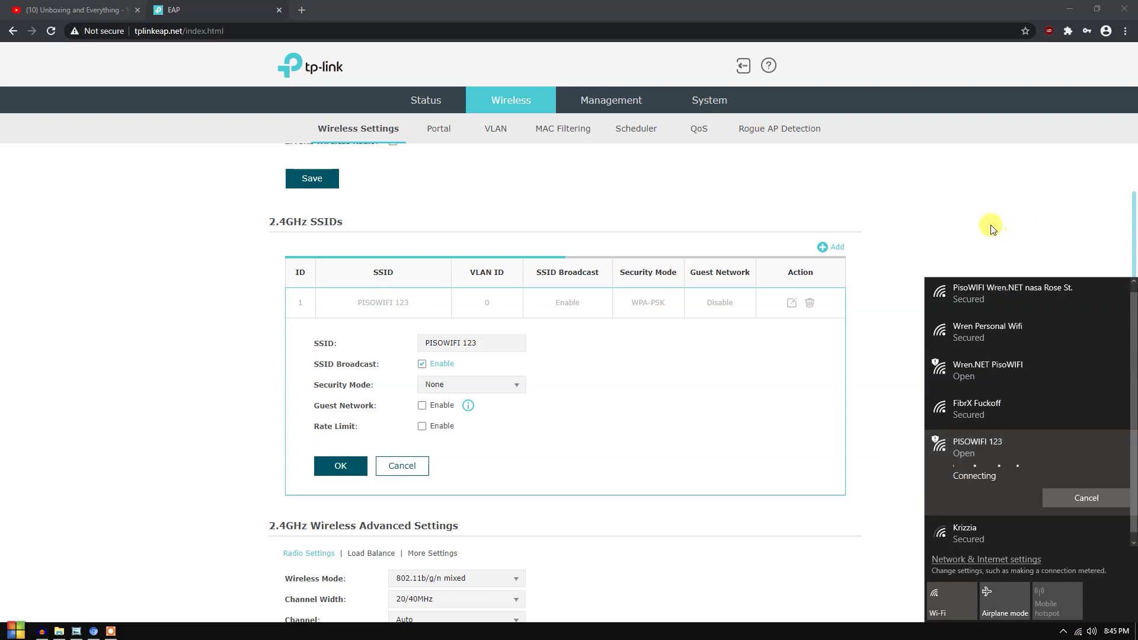
click(951, 211)
- Reload the EAP page and check Wireless settings show security mode None
scroll(218, 290, down, 2)
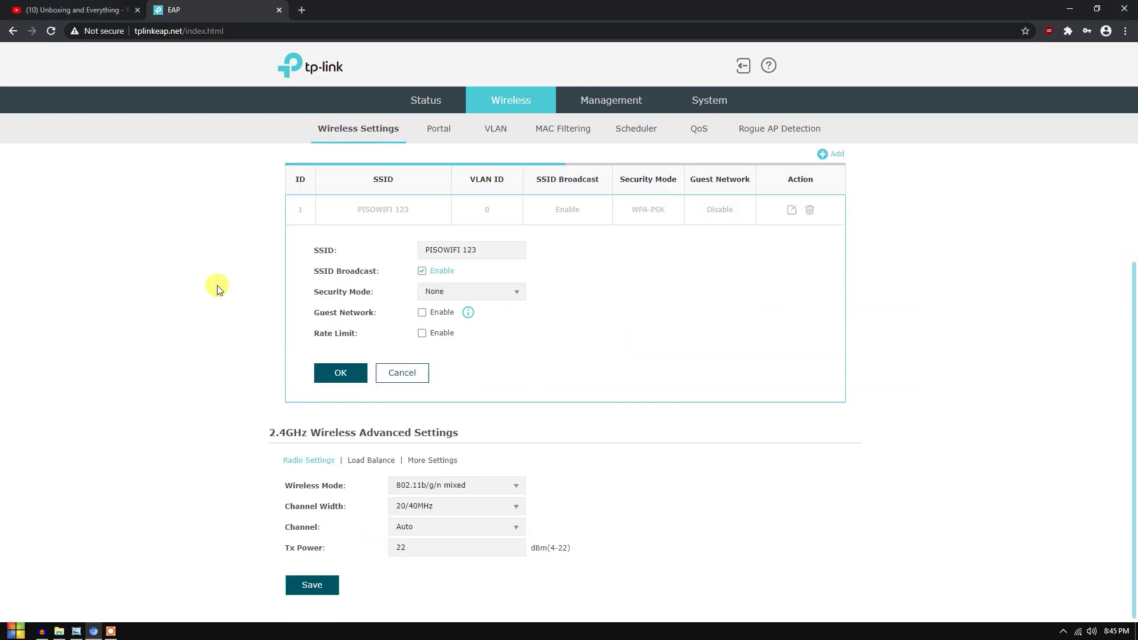
right_click(149, 268)
click(172, 305)
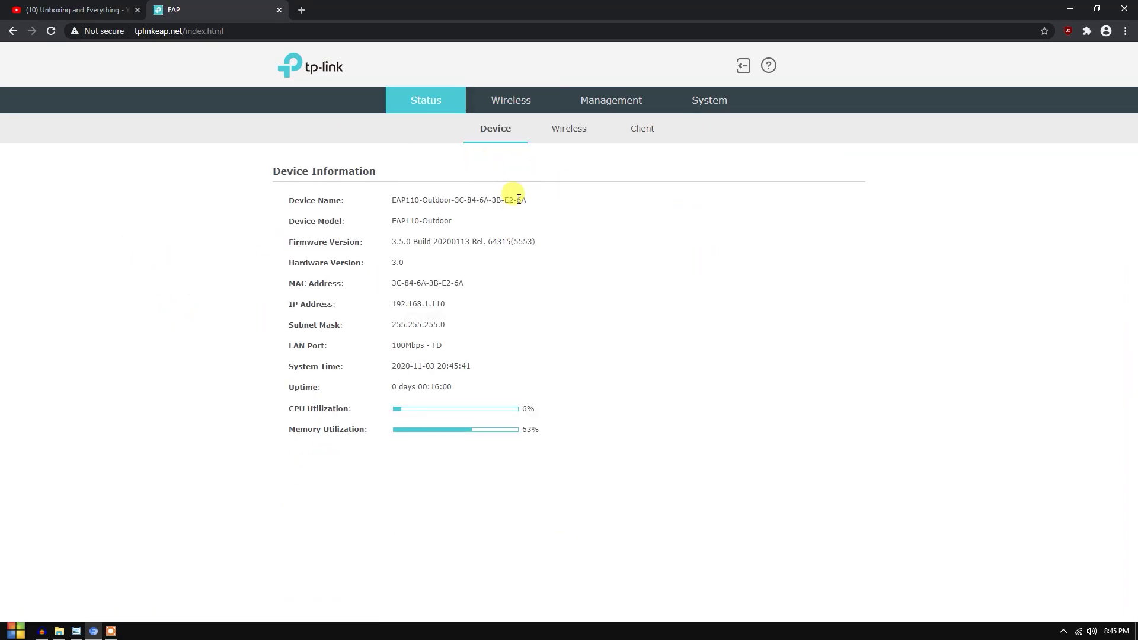
click(496, 101)
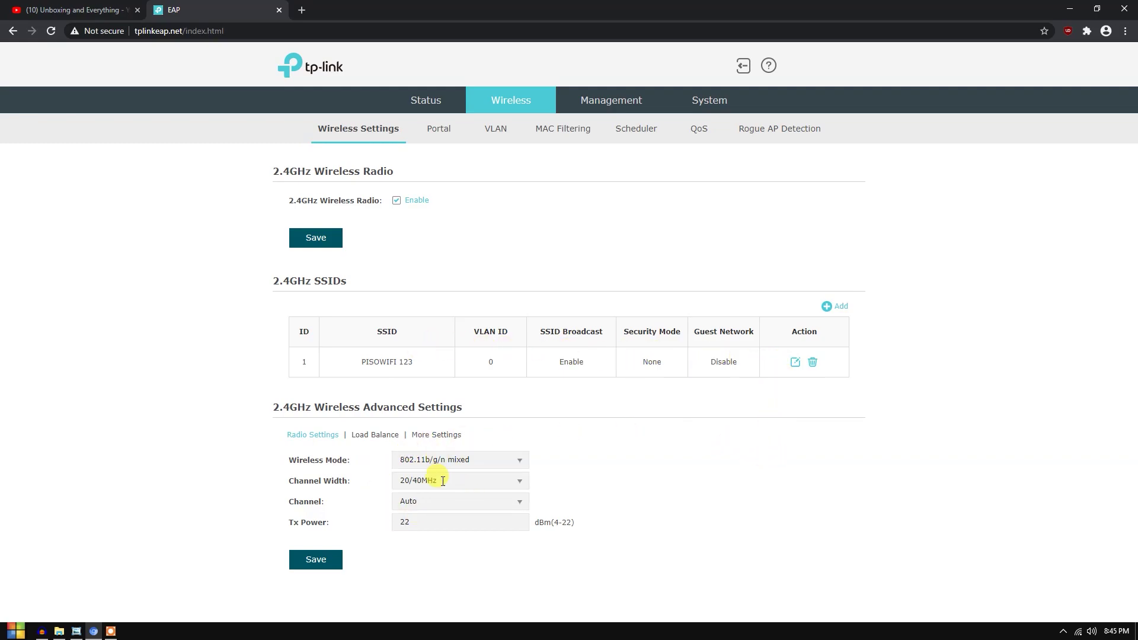
click(432, 501)
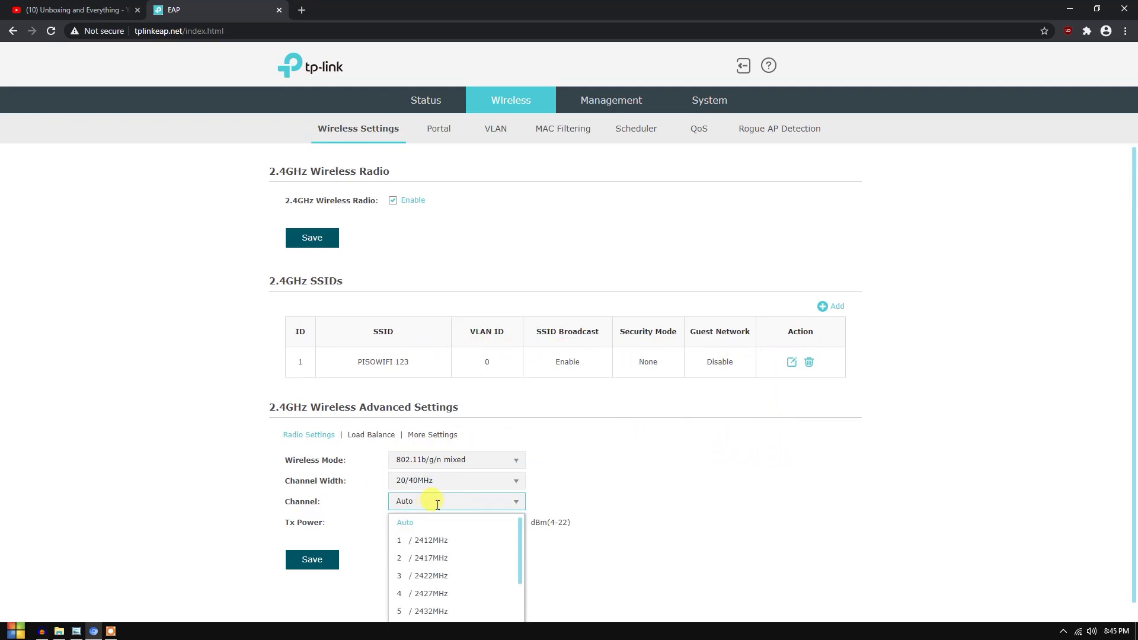
scroll(628, 501, down, 1)
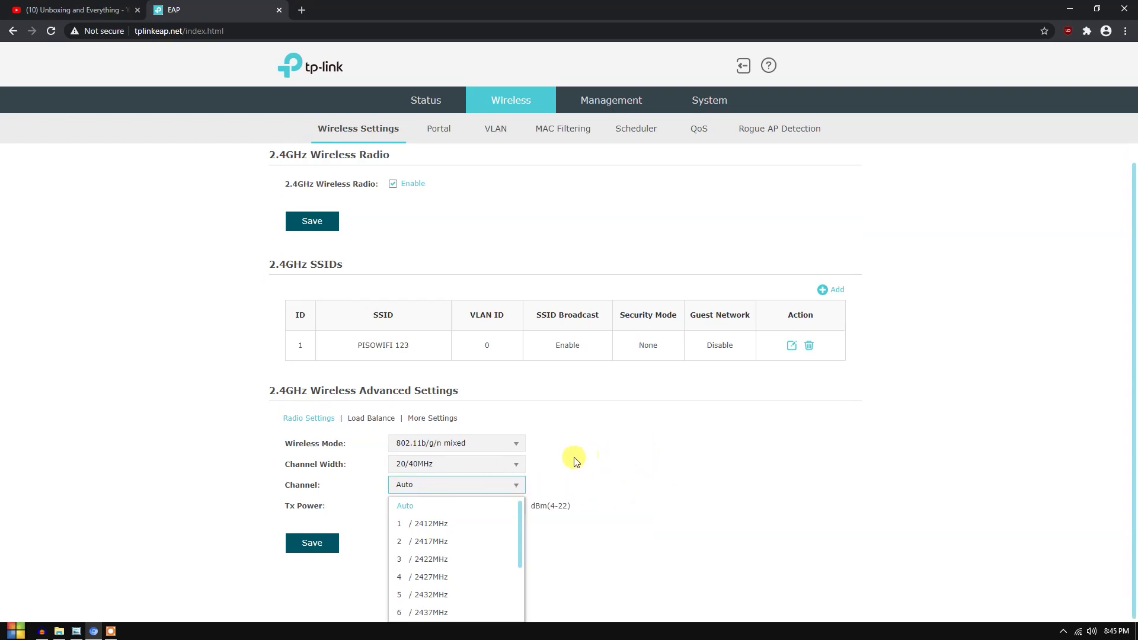
drag(520, 514, 524, 590)
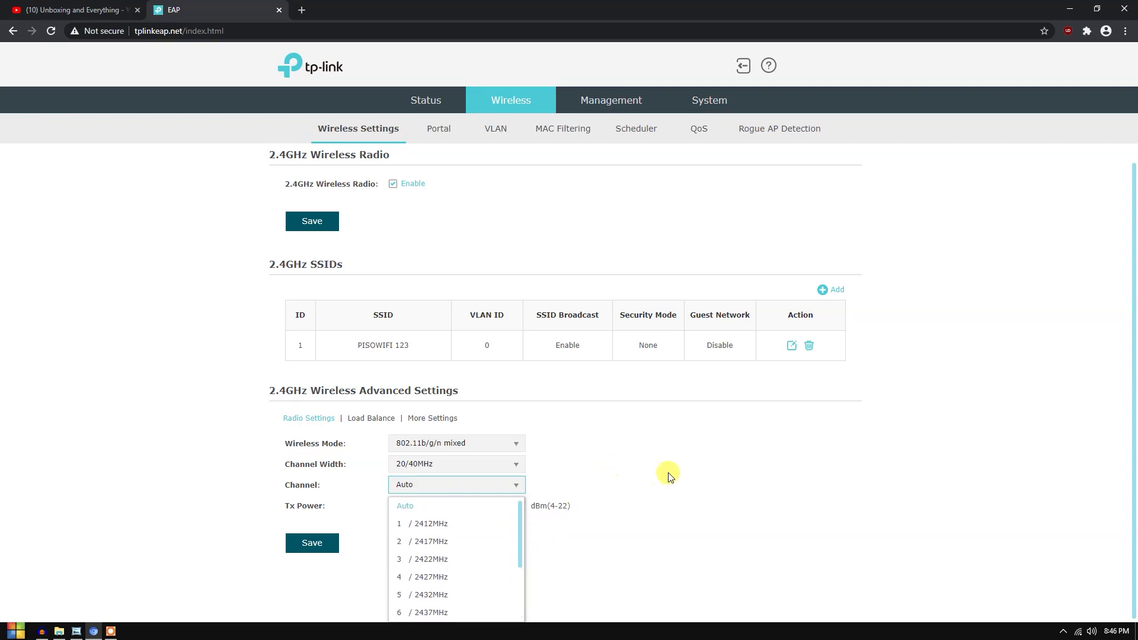
click(449, 504)
click(377, 436)
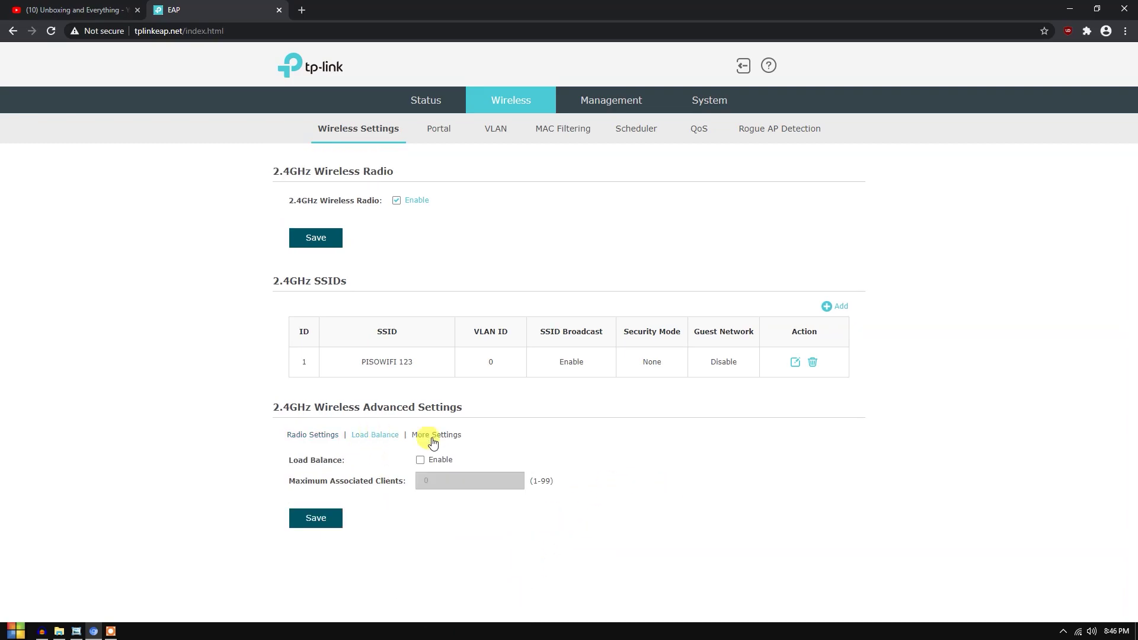
click(455, 436)
click(320, 436)
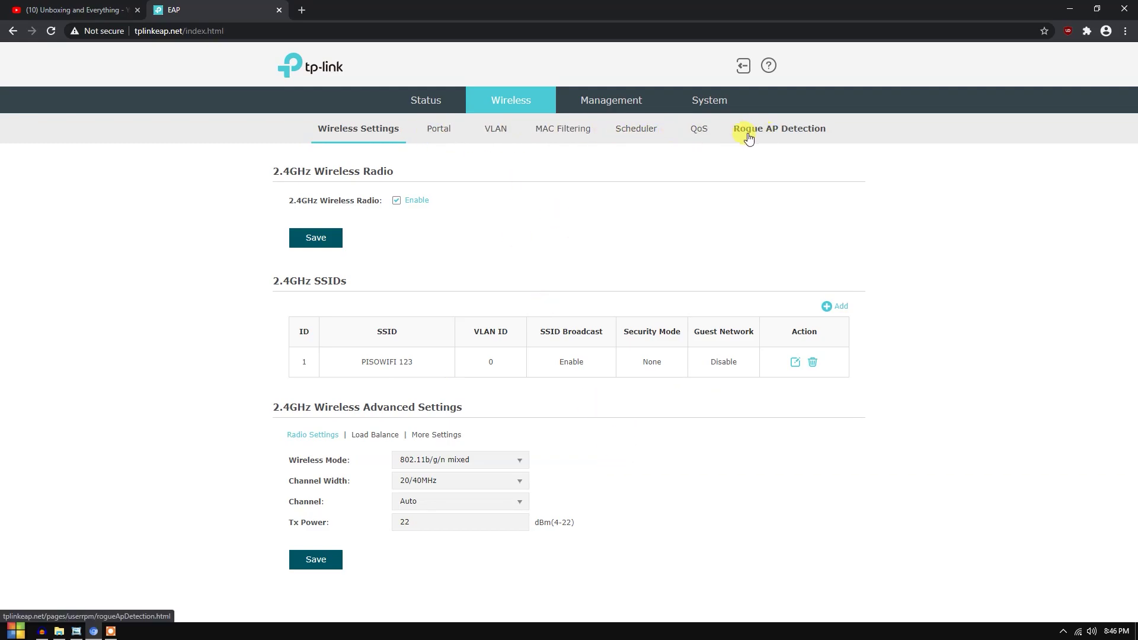
- Uncheck Fallback IP Enable under Management > Network and save the IP settings
click(605, 95)
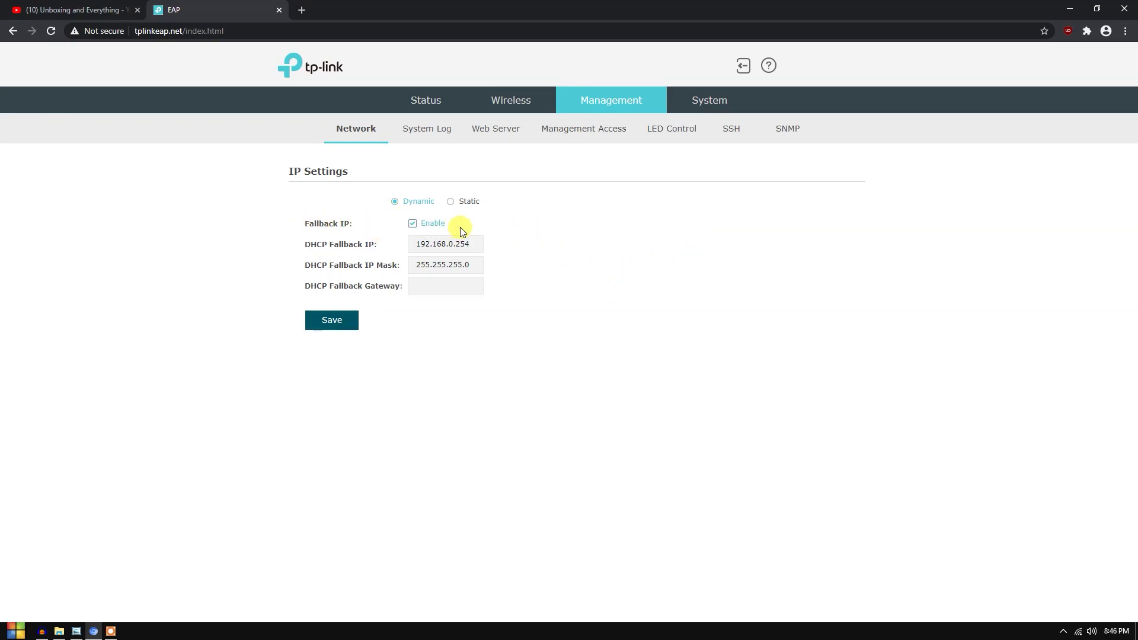
click(430, 232)
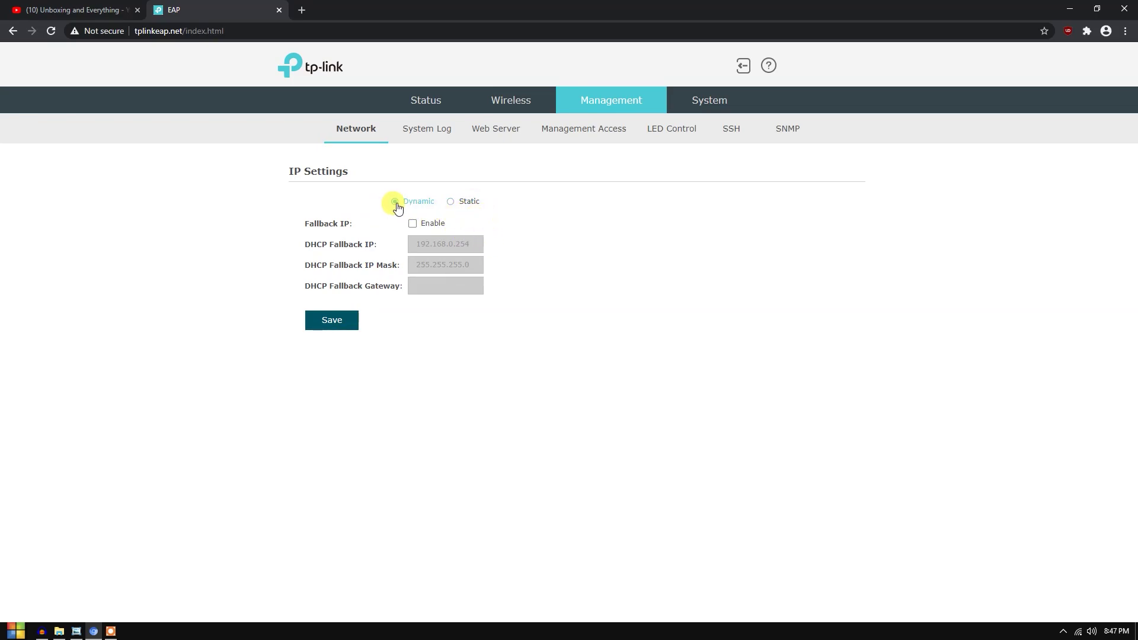
click(334, 323)
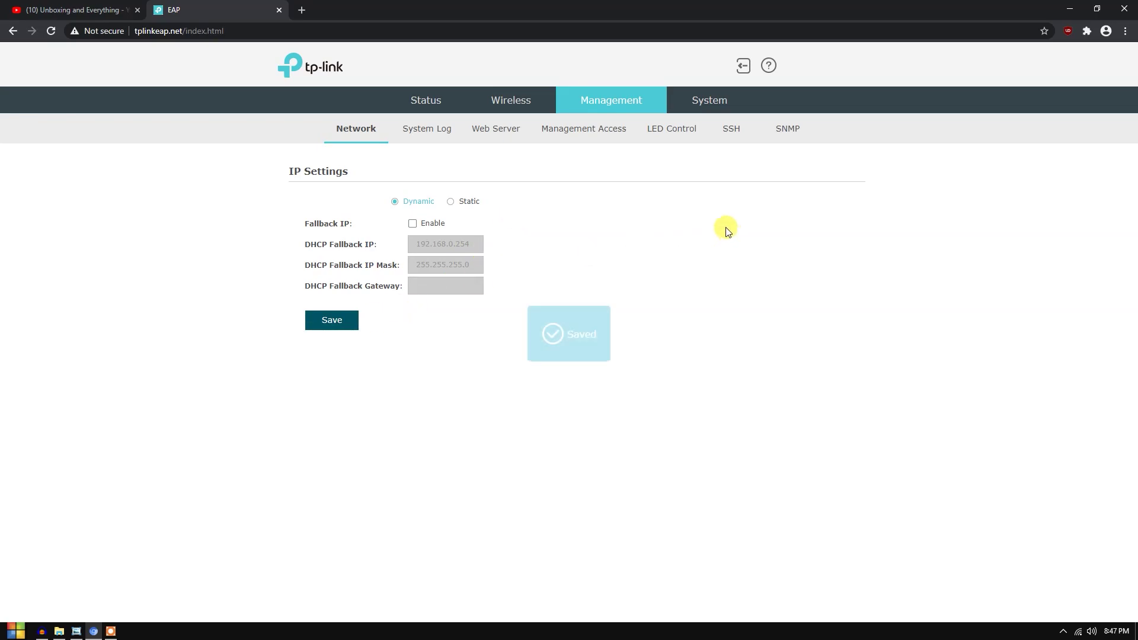
click(723, 104)
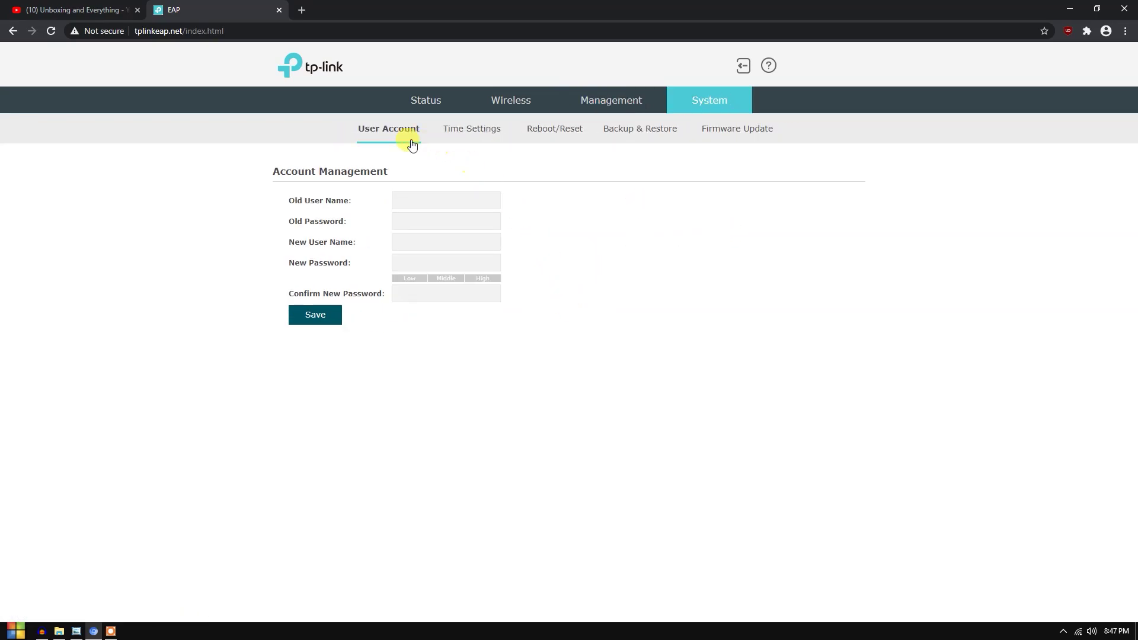
- Look through Time Settings, Reboot/Reset and Status, then switch to the EAP110-Outdoor wiring diagram
click(477, 130)
click(559, 134)
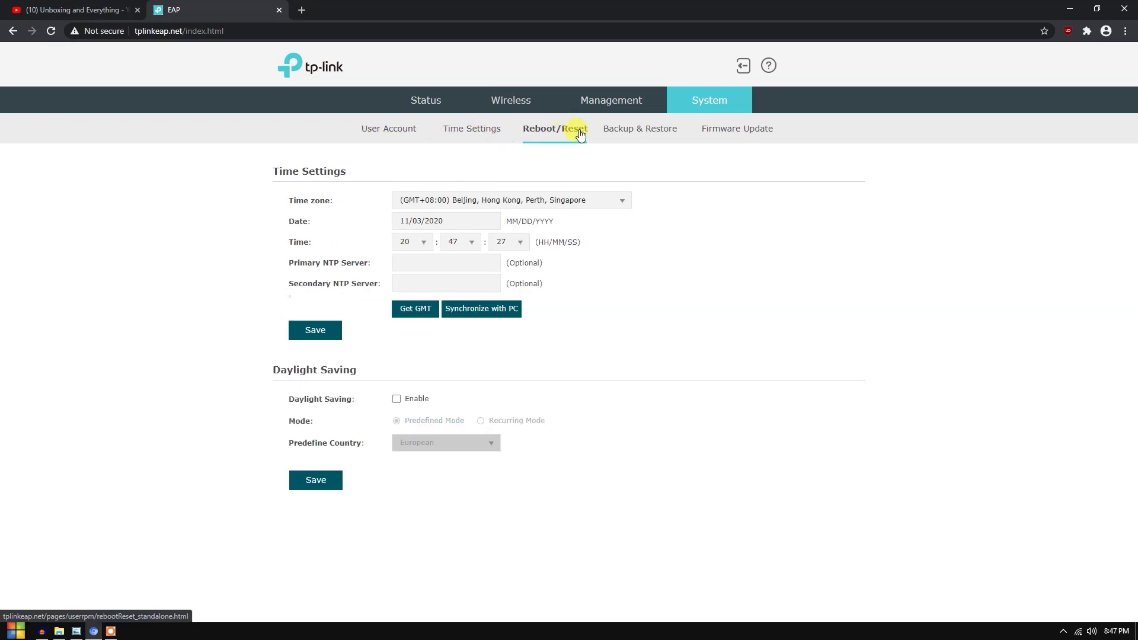
click(425, 101)
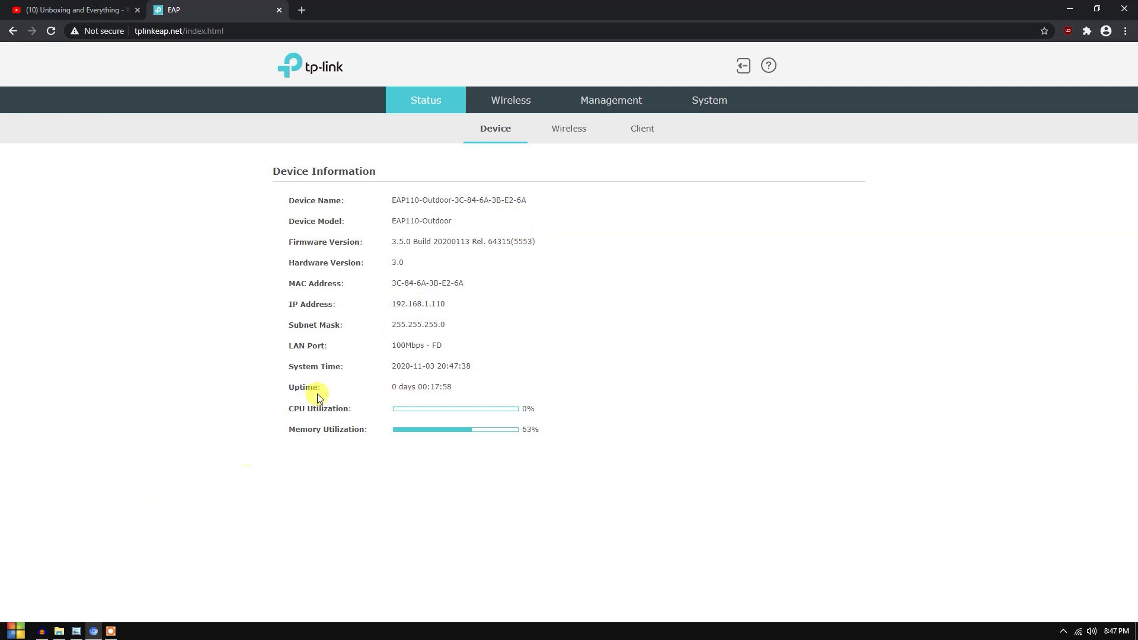
key(alt+Tab)
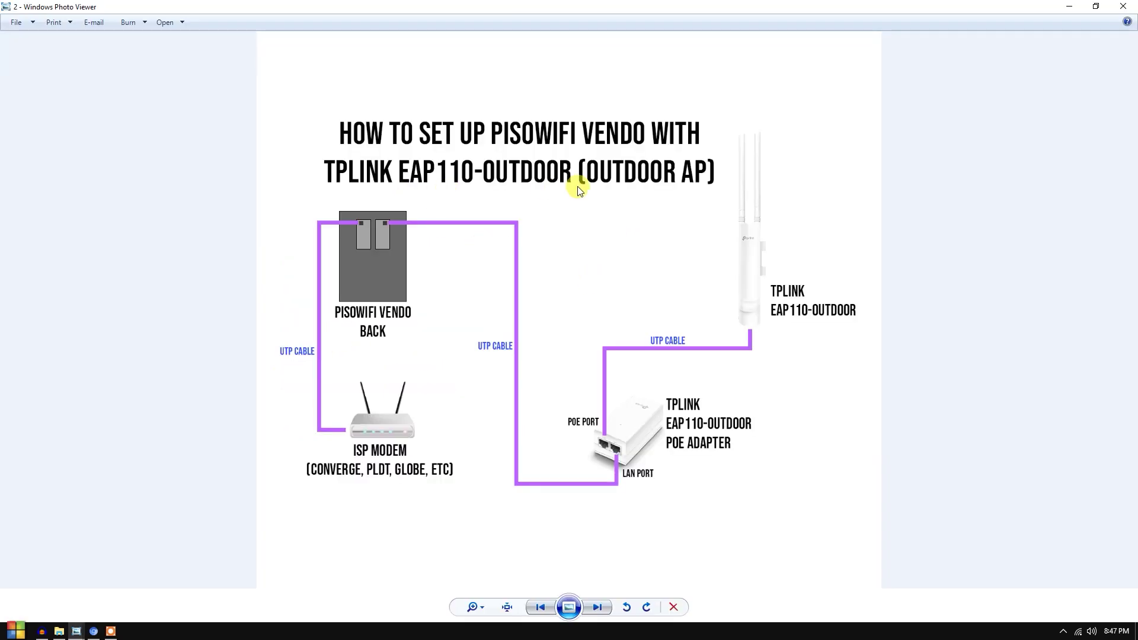